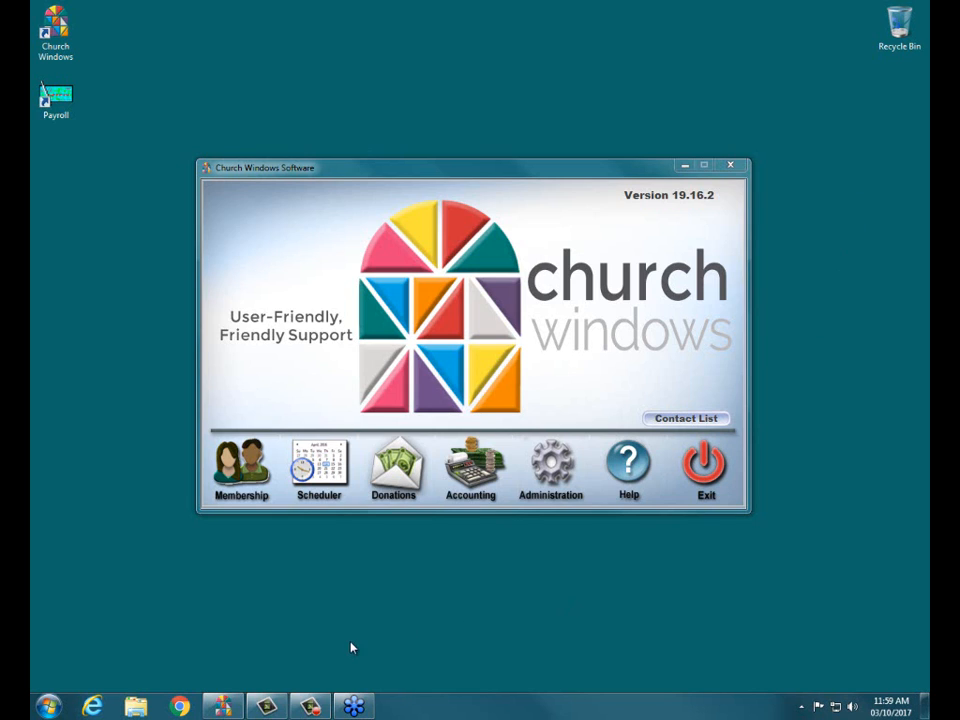
Switch to Internet Explorer and open the Training Workbooks page on the Church Windows website
left_click(96, 706)
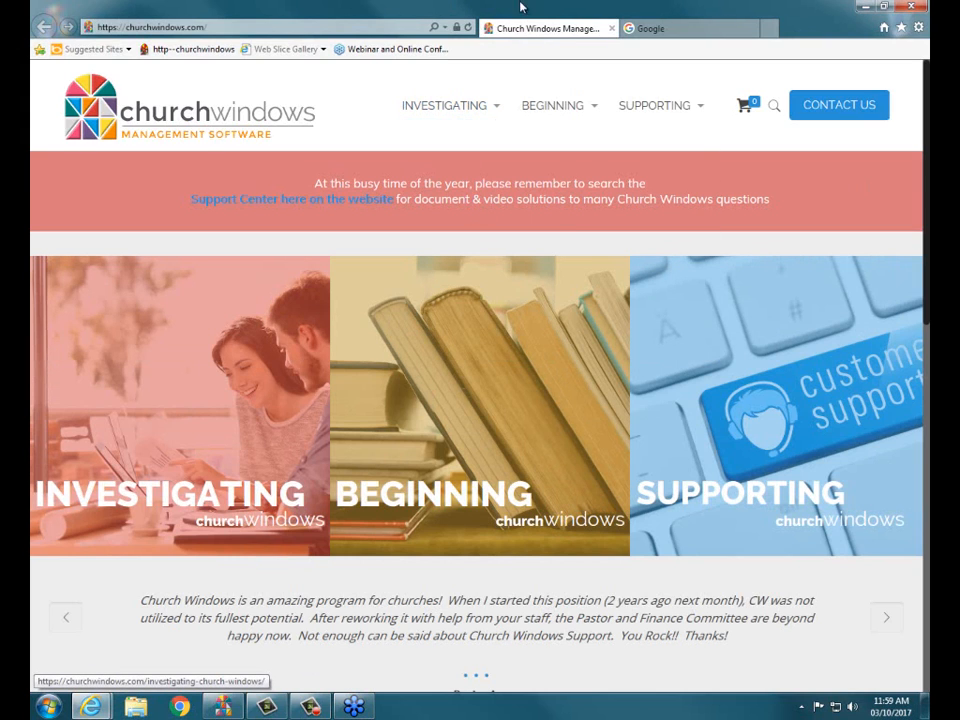
mouse_move(564, 100)
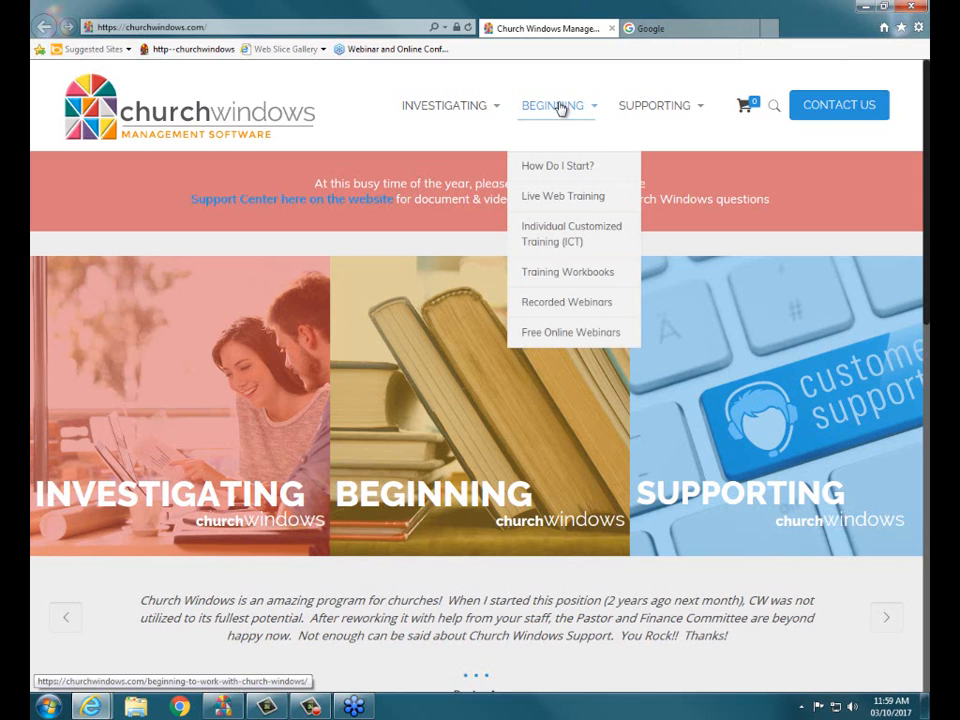
left_click(566, 275)
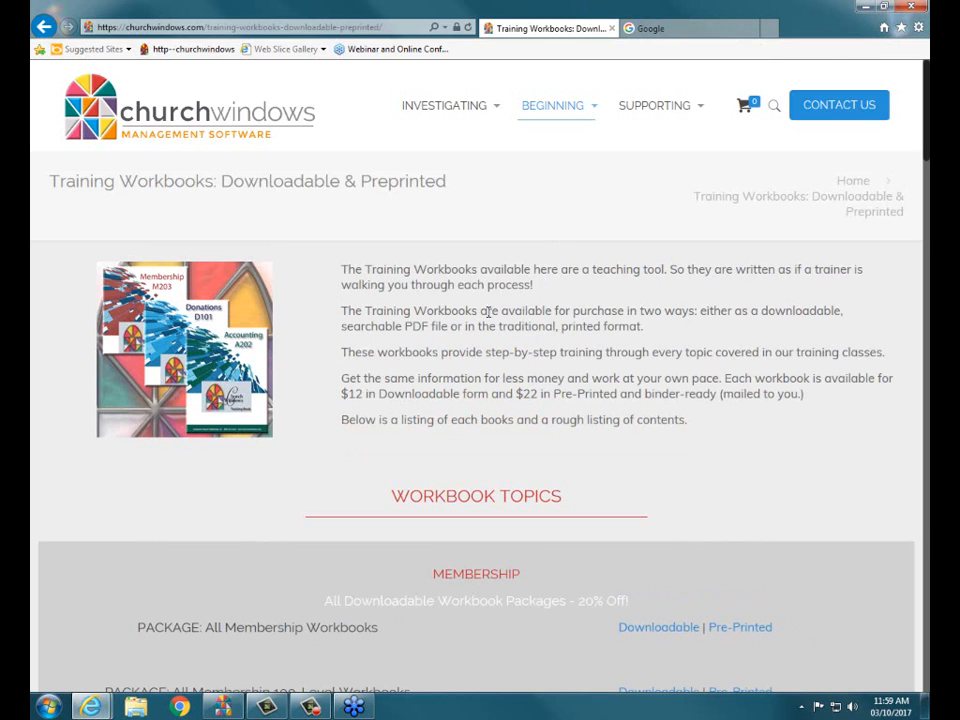
Examine the workbook topics from Membership through Accounting on the Training Workbooks page, and close the browser tabs
scroll(489, 318, "down", 1)
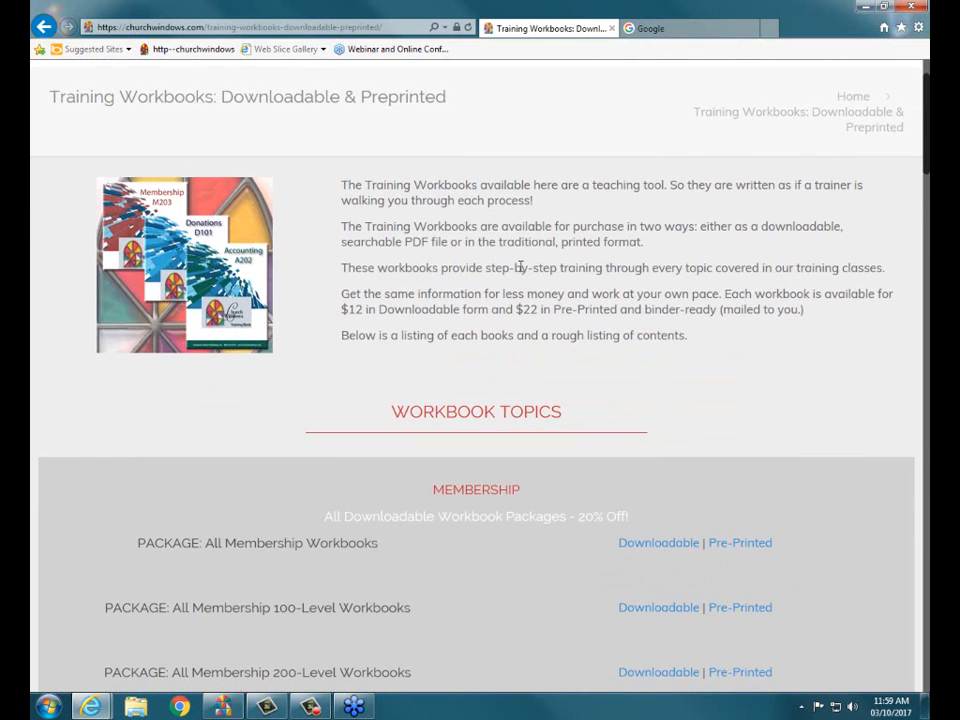
scroll(521, 265, "down", 5)
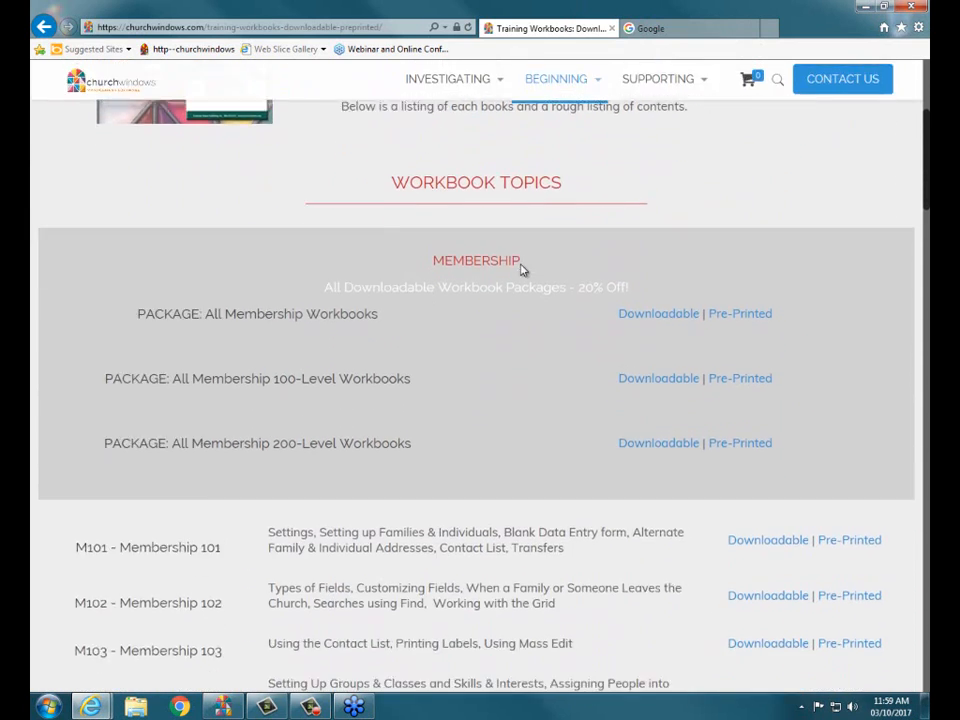
scroll(521, 265, "down", 1)
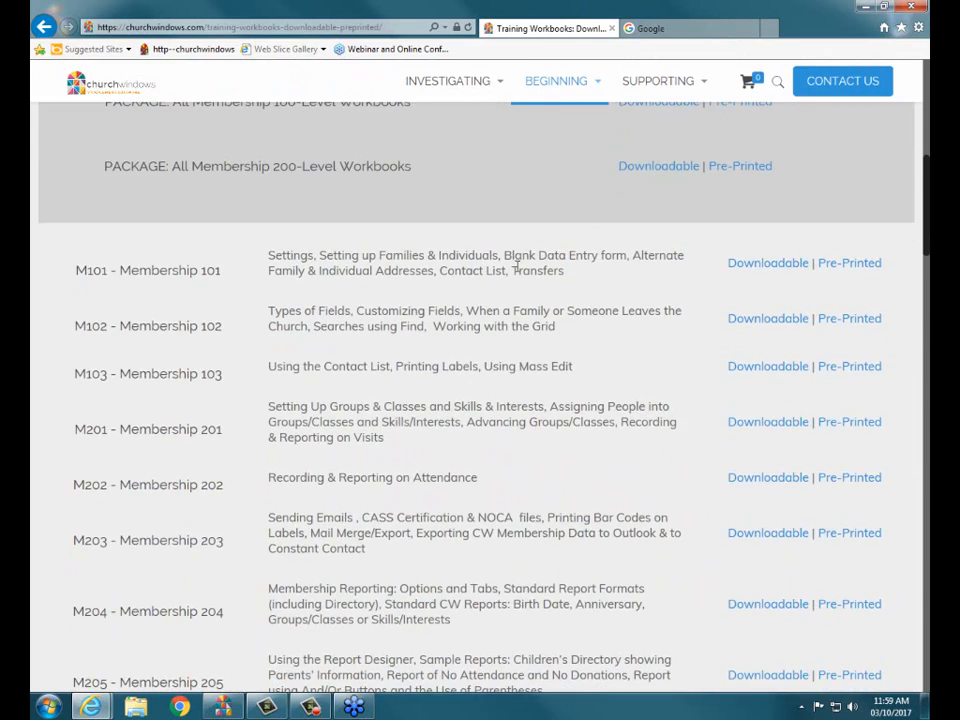
scroll(229, 345, "down", 6)
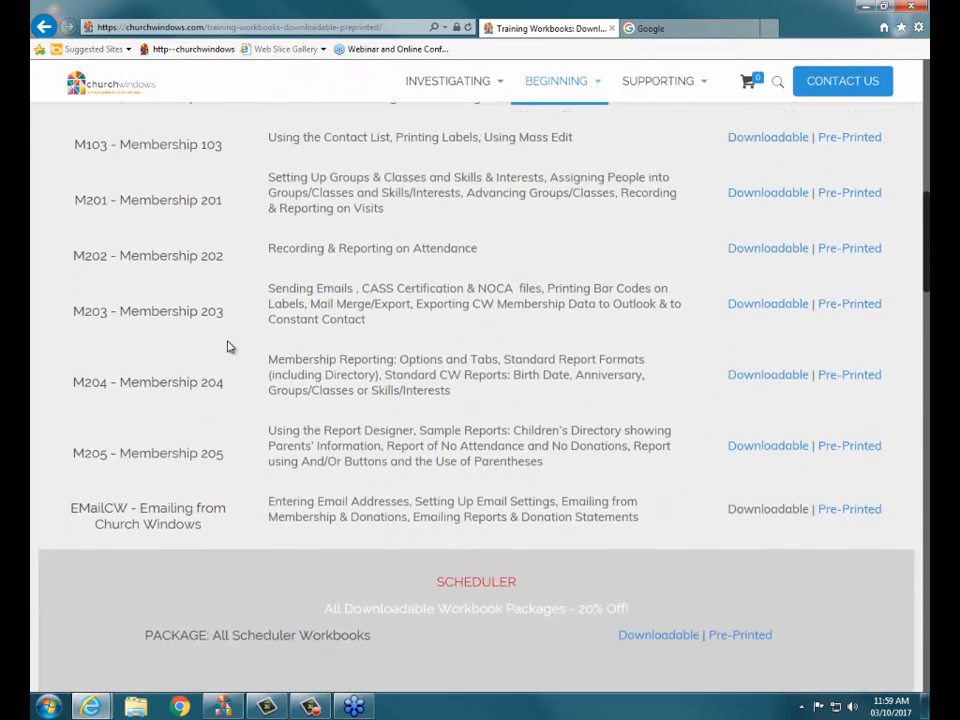
scroll(229, 345, "down", 6)
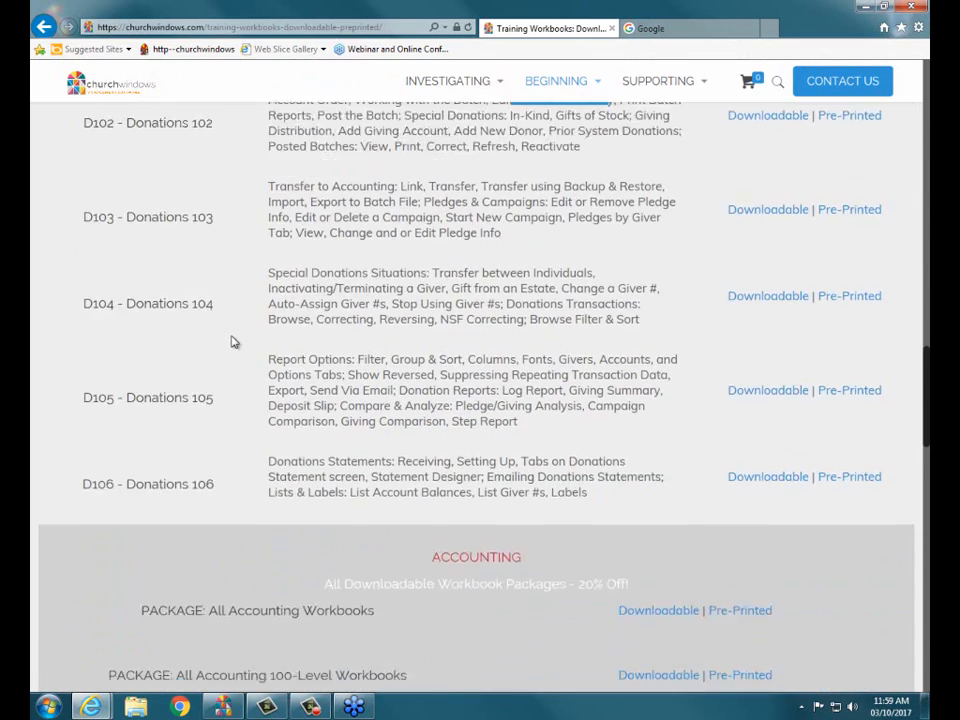
scroll(231, 342, "down", 5)
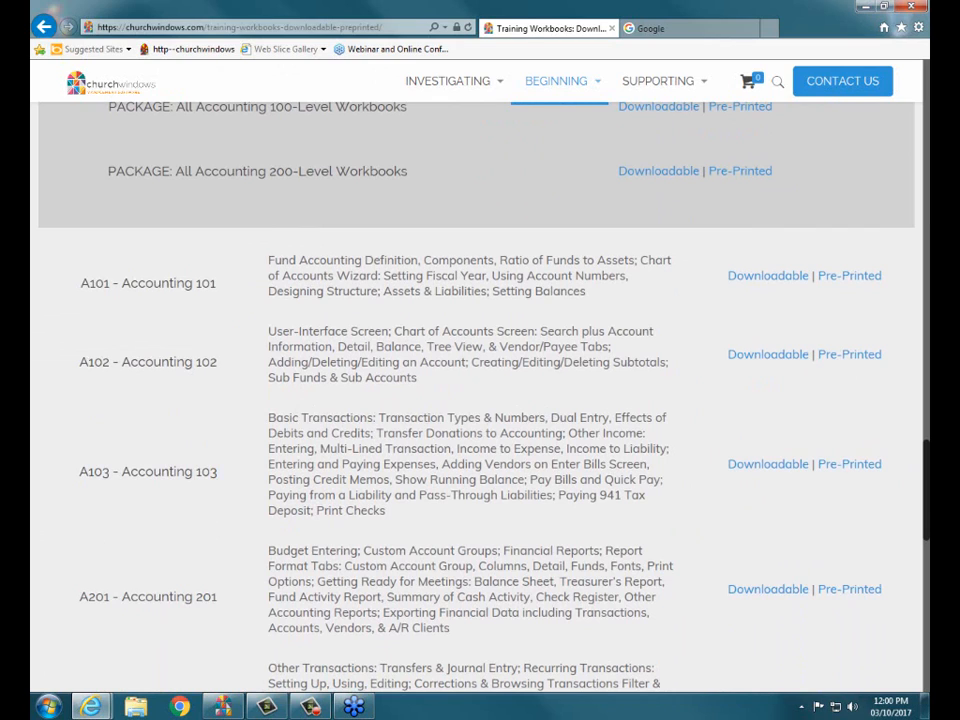
left_click(754, 30)
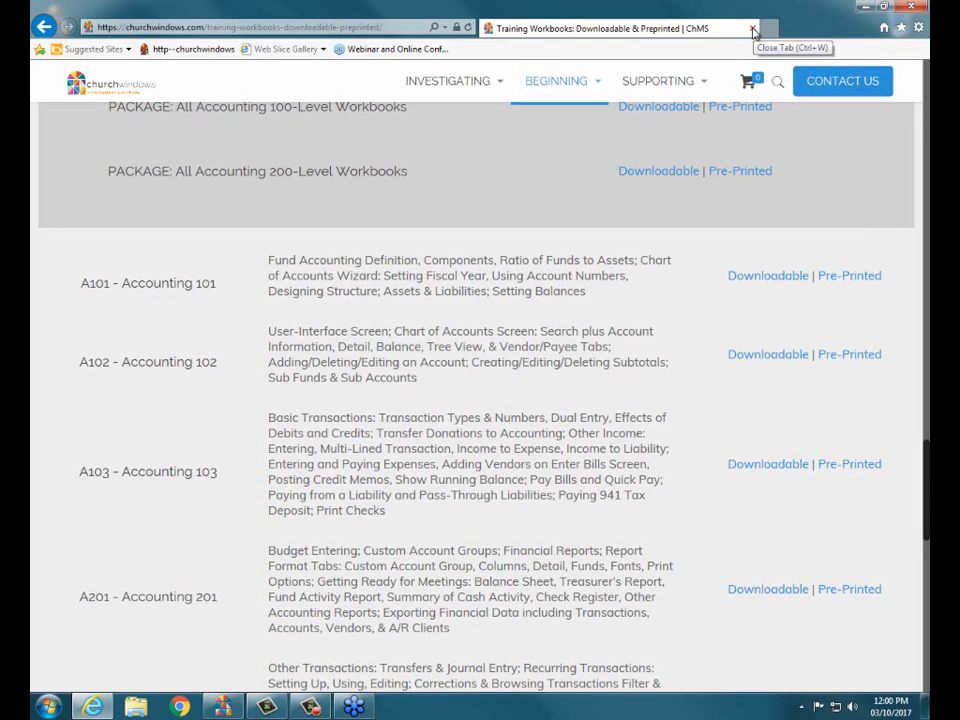
left_click(754, 30)
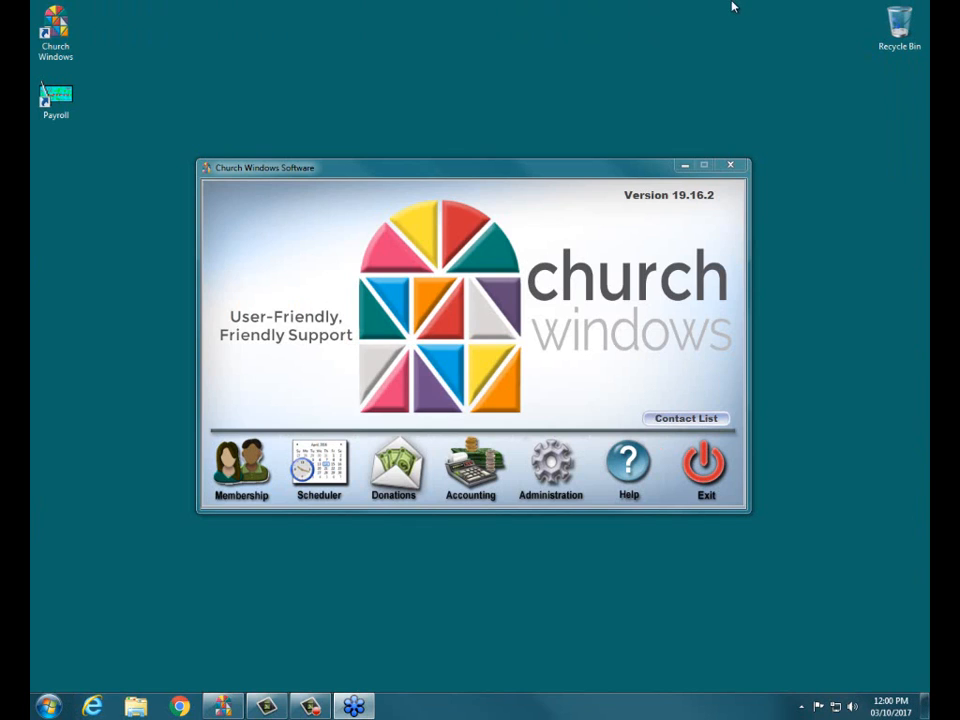
Switch to Church Windows, enter the Accounting module and open its Settings dialog, moving the dialog clear of the year heading
left_click(477, 470)
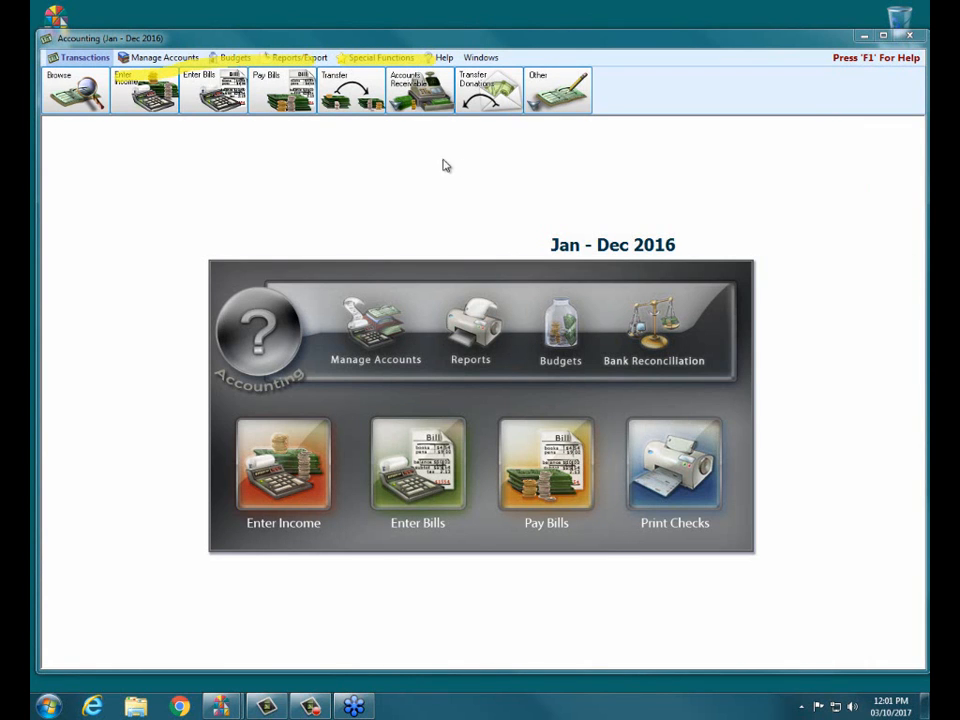
left_click(365, 60)
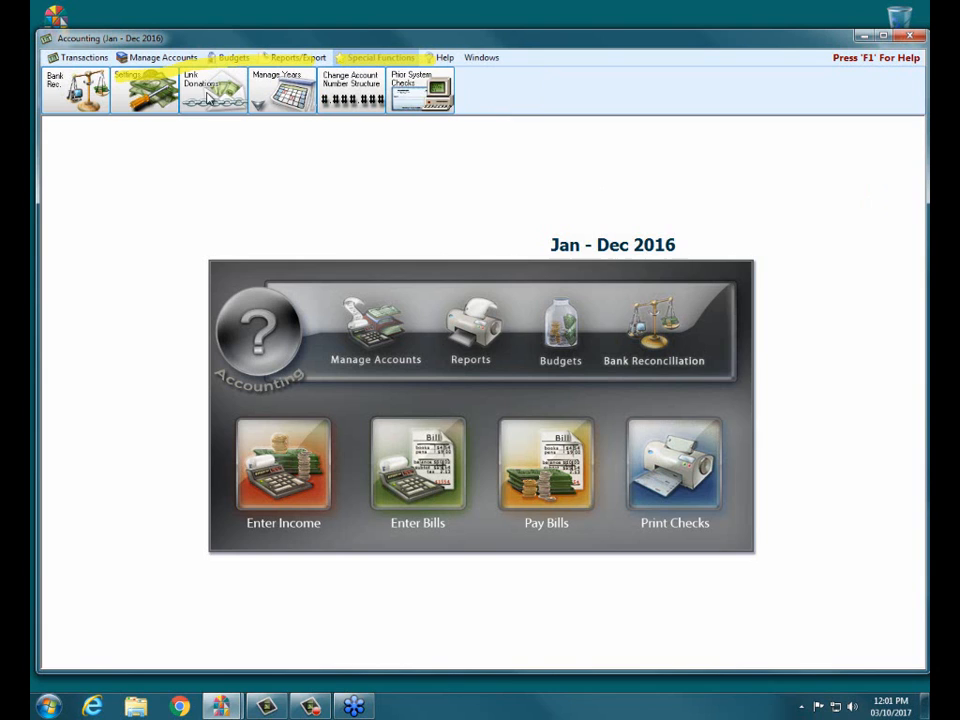
left_click(150, 88)
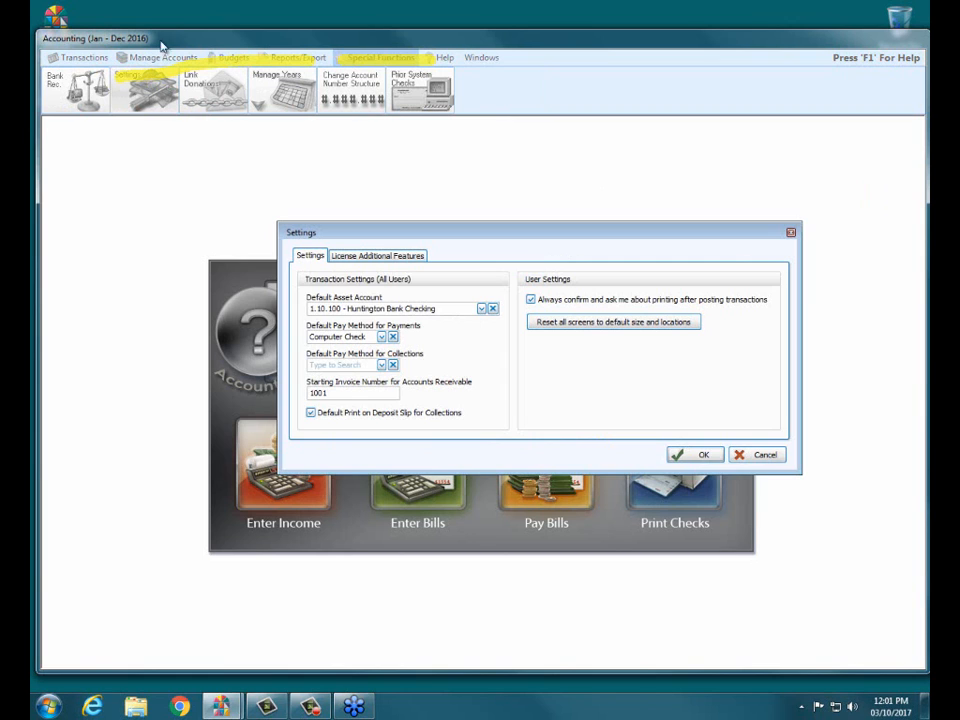
mouse_move(415, 240)
left_mouse_down()
mouse_move(407, 253)
mouse_move(424, 262)
left_mouse_up()
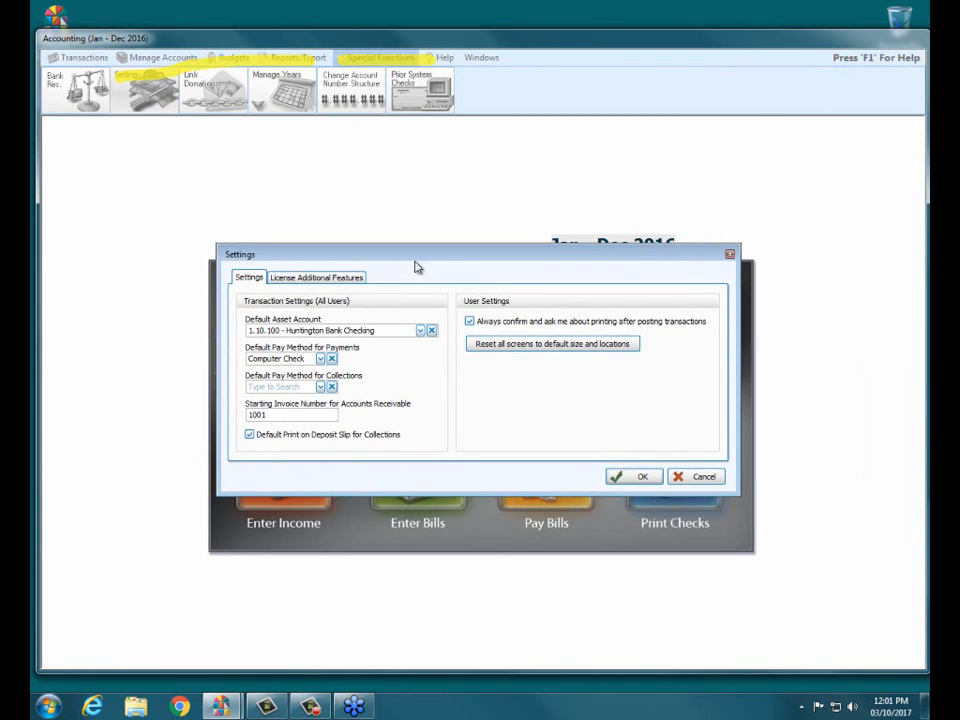
Review the licensed additional features and the available default pay methods for payments and for collections
left_click(315, 280)
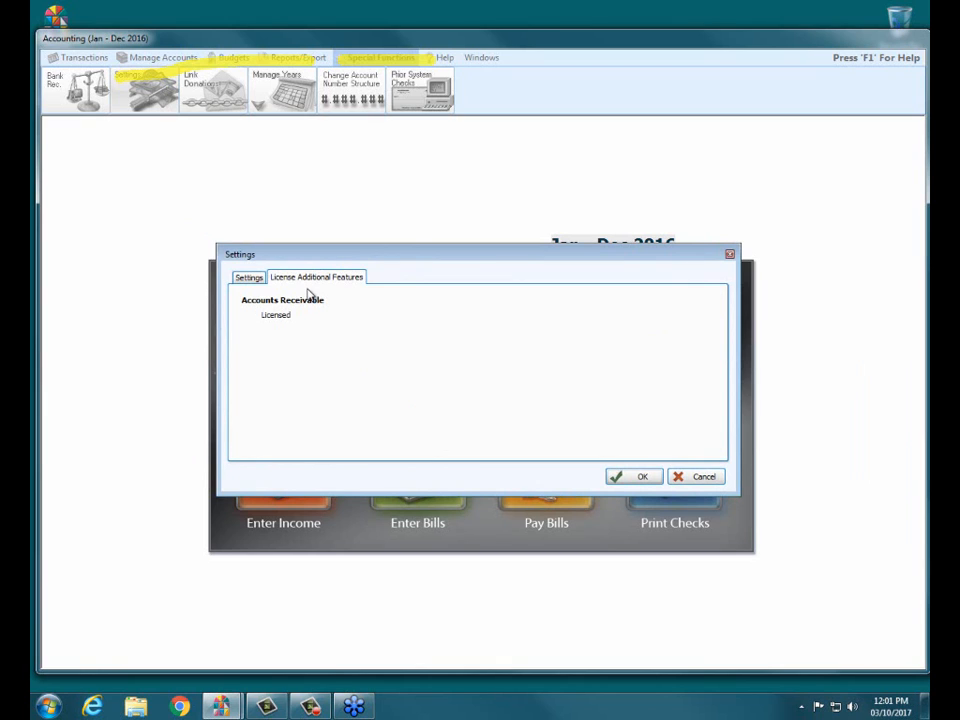
left_click(249, 280)
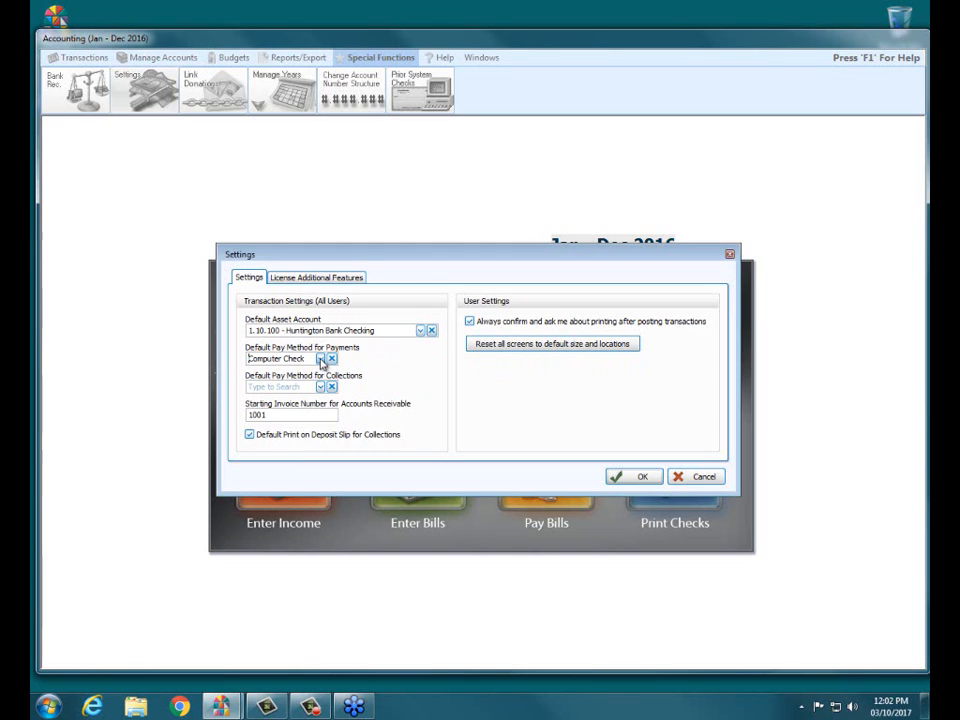
left_click(320, 359)
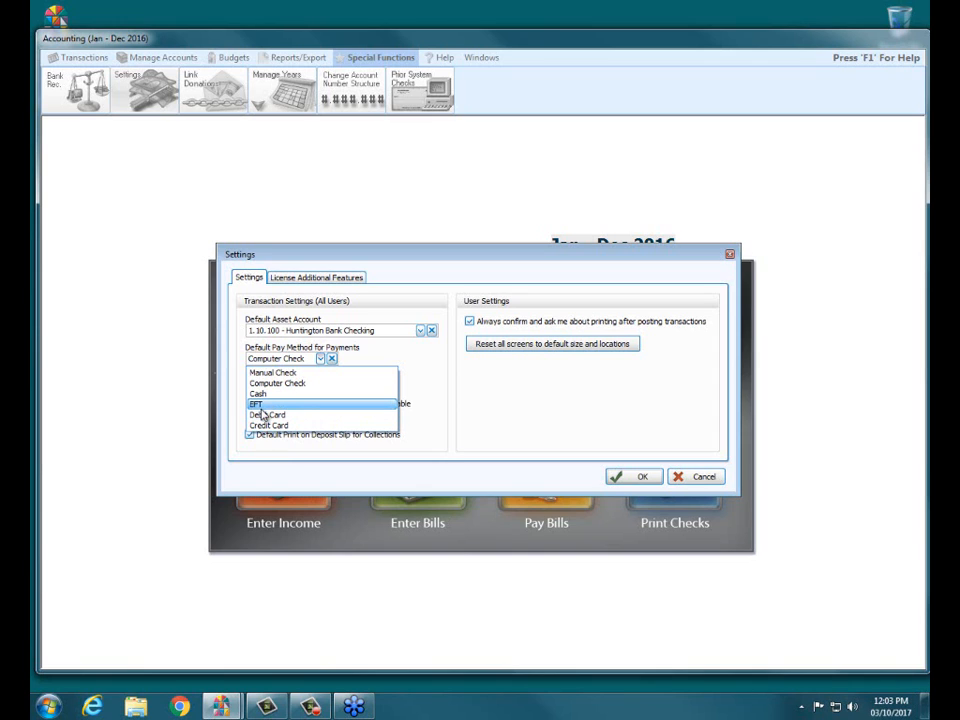
left_click(460, 365)
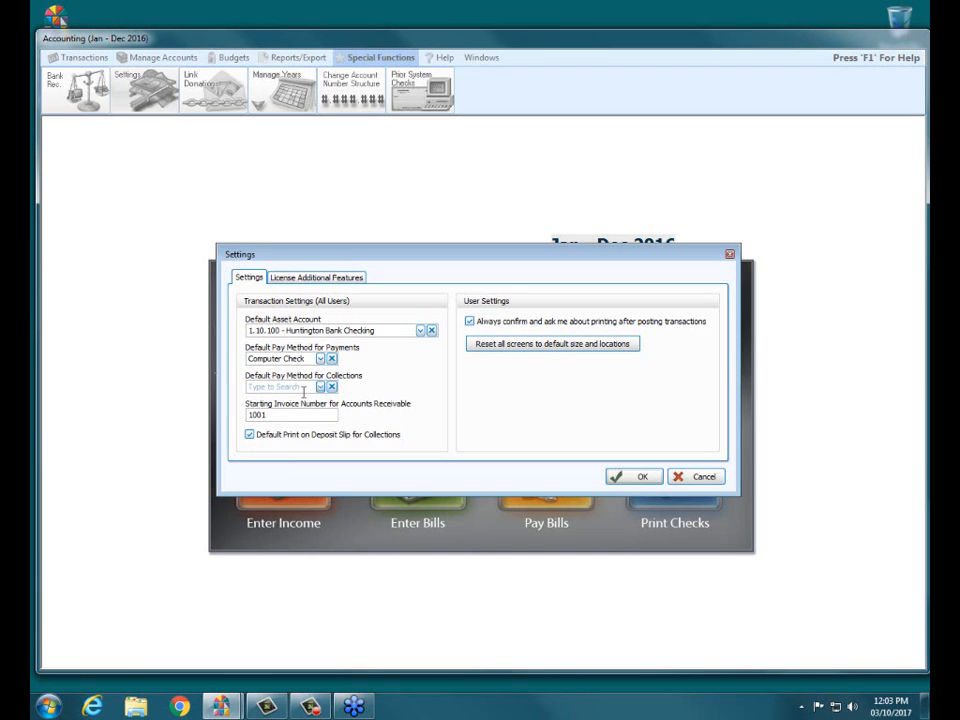
left_click(320, 386)
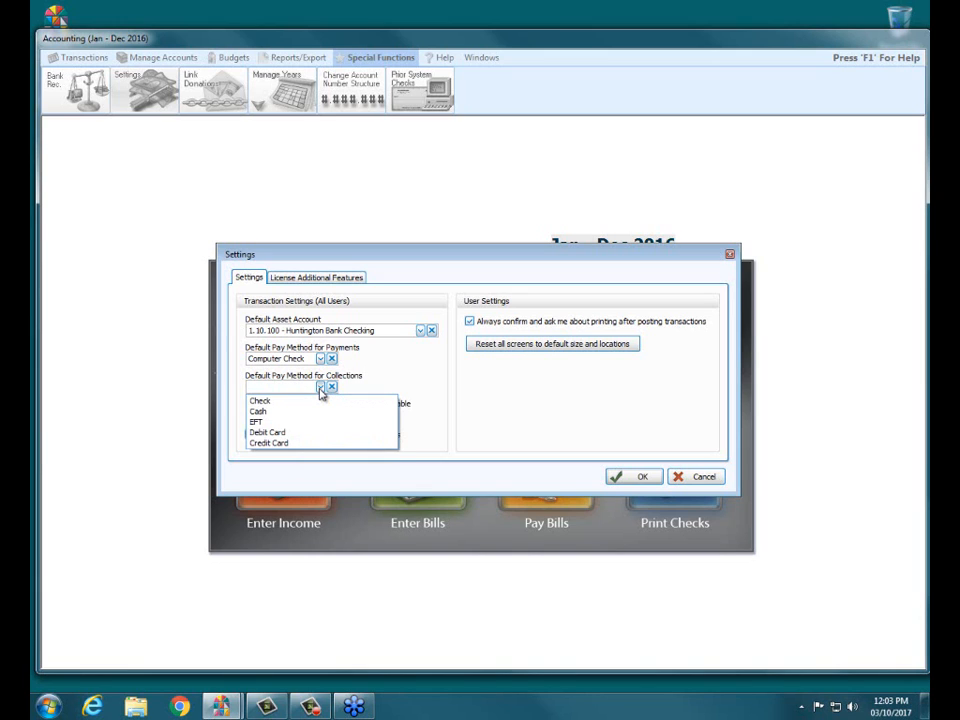
left_click(388, 379)
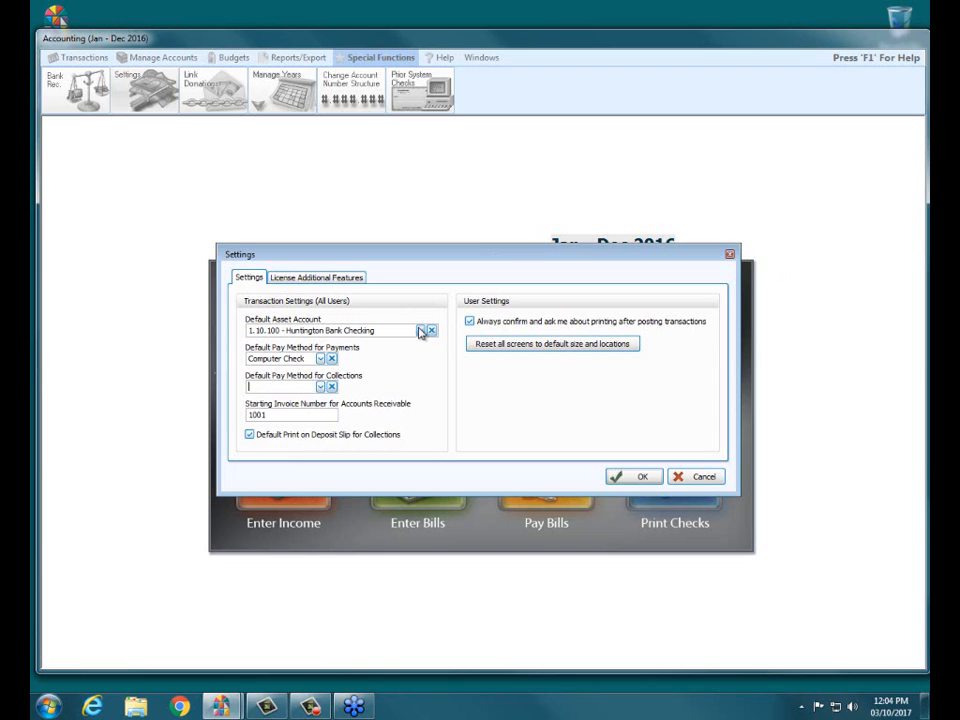
Reset all screens to default size and locations, keep confirmation after posting transactions enabled, and accept the settings
left_click(470, 322)
left_click(533, 346)
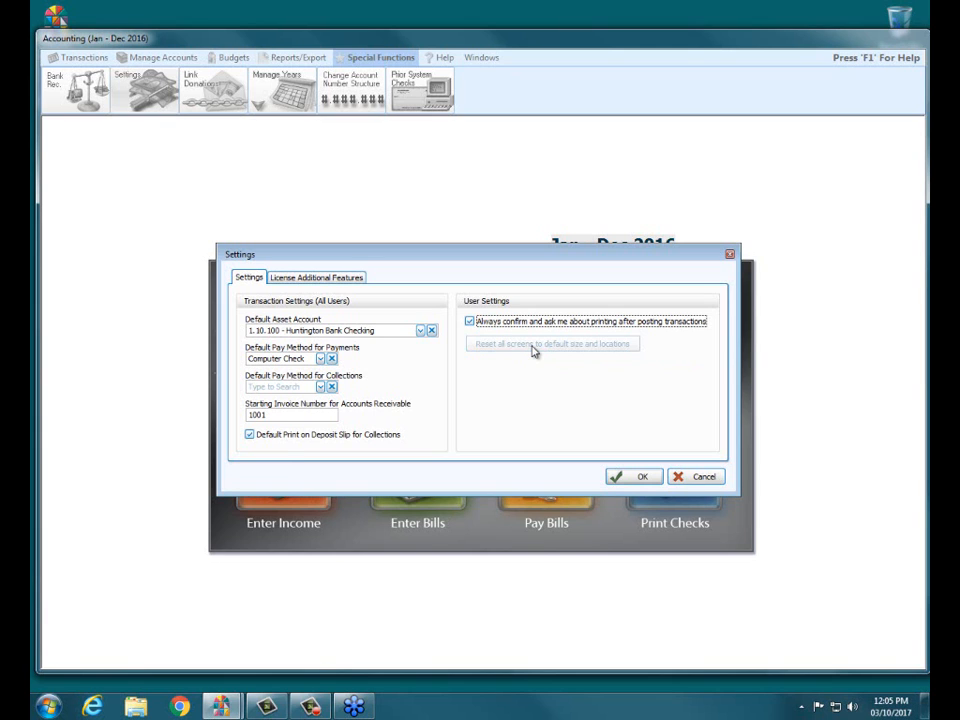
left_click(624, 478)
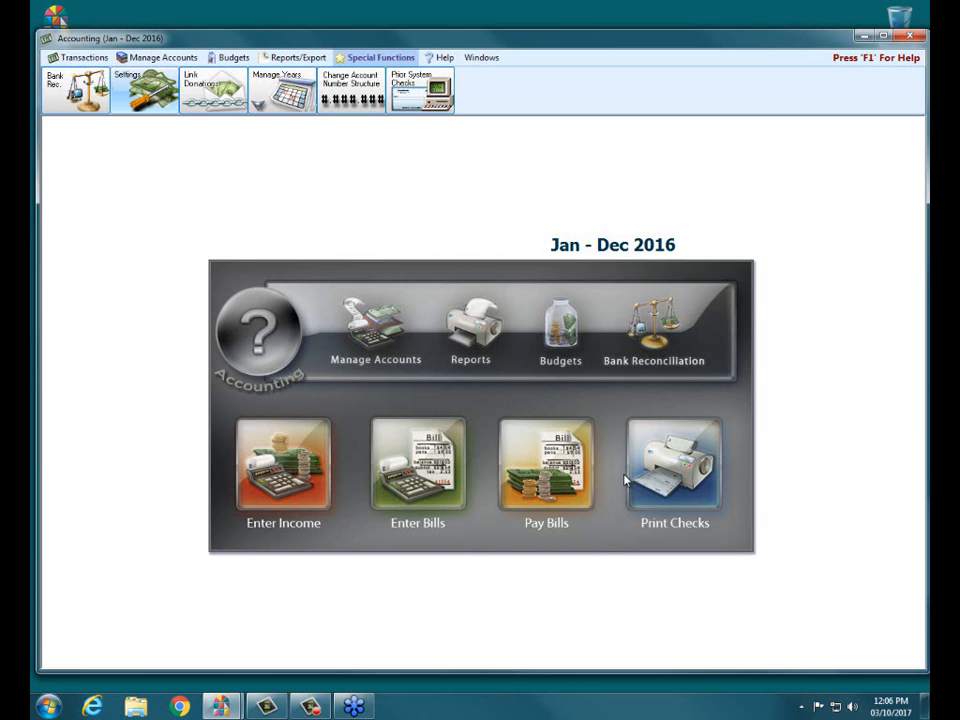
Close the Pay Bills window after a brief check and change the accounting year to 01/01/2017 thru 12/31/2017
left_click(541, 466)
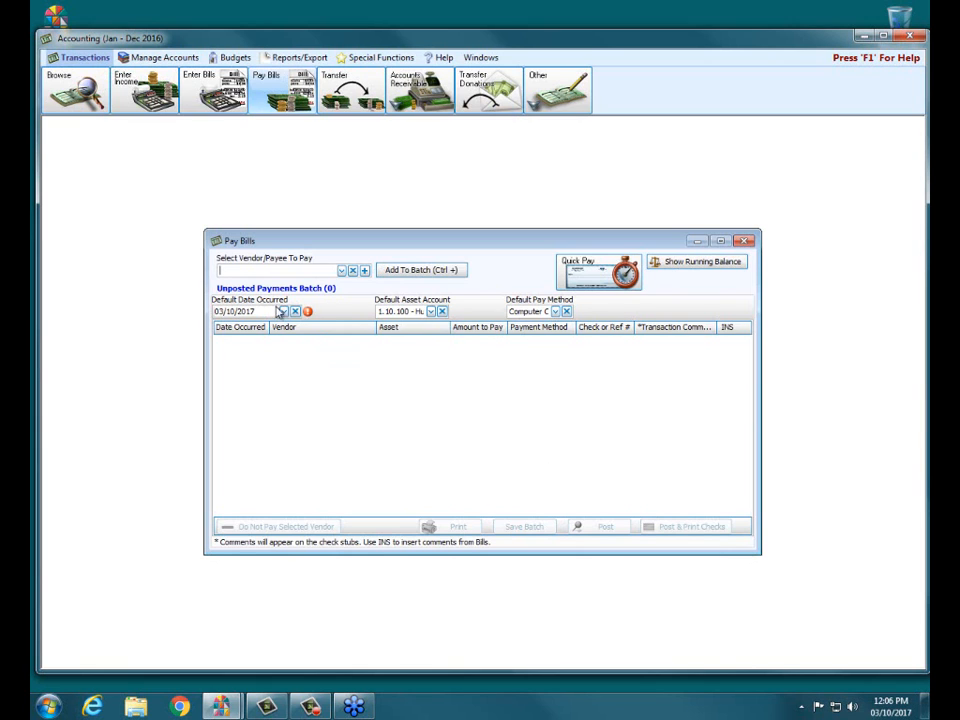
left_click(745, 241)
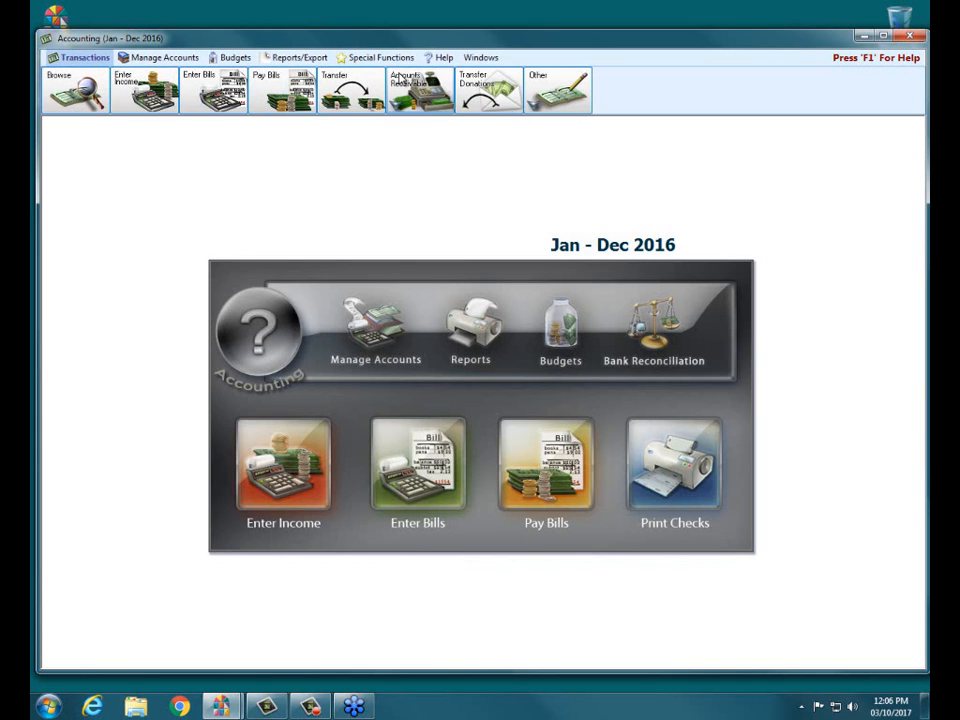
left_click(392, 60)
left_click(266, 90)
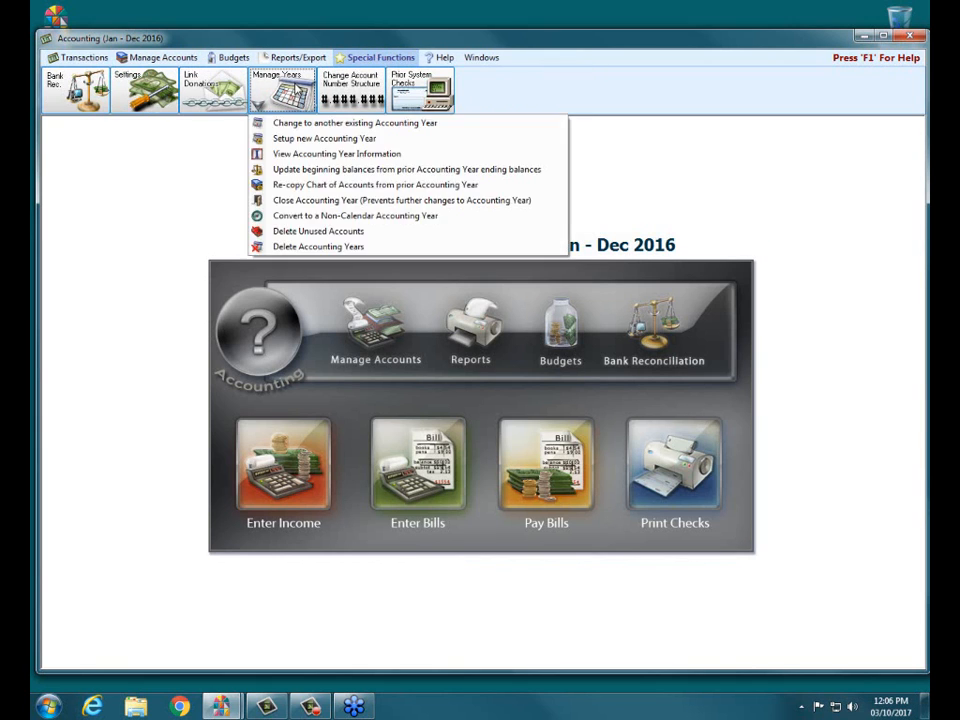
left_click(316, 122)
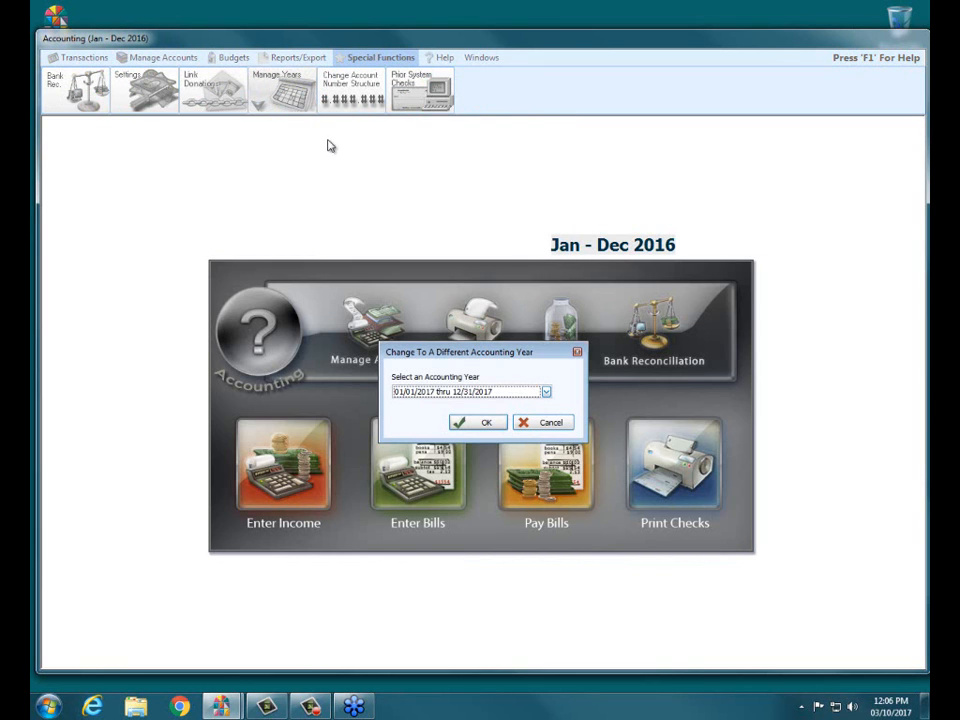
left_click(479, 425)
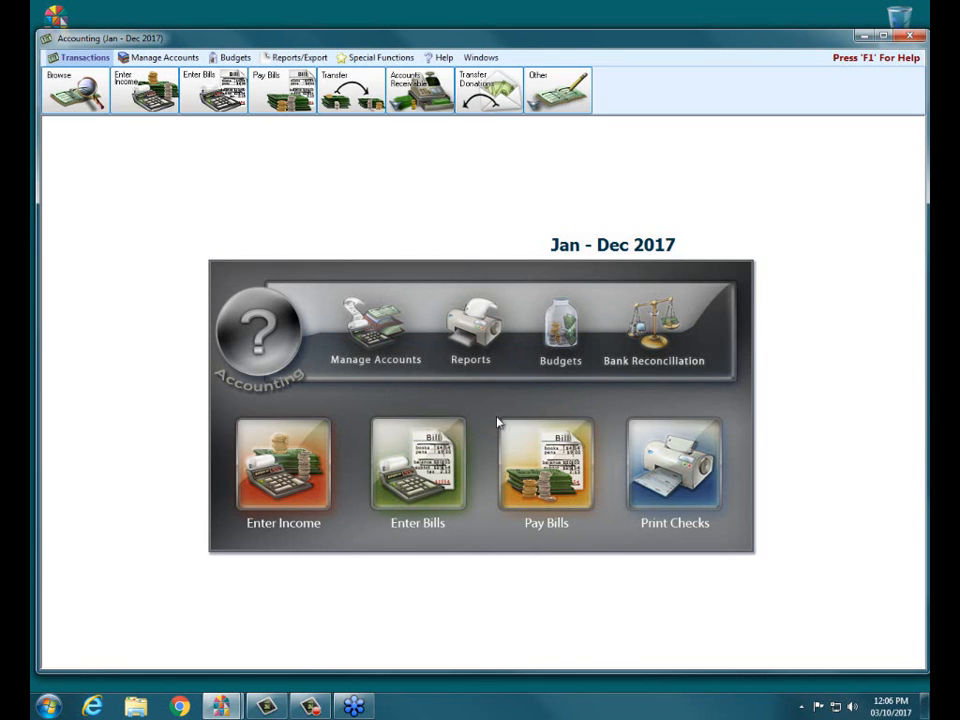
Create a Quick Pay payment for 941 Taxes Payable from the vendors with a balance, and set its payment method to EFT
left_click(542, 455)
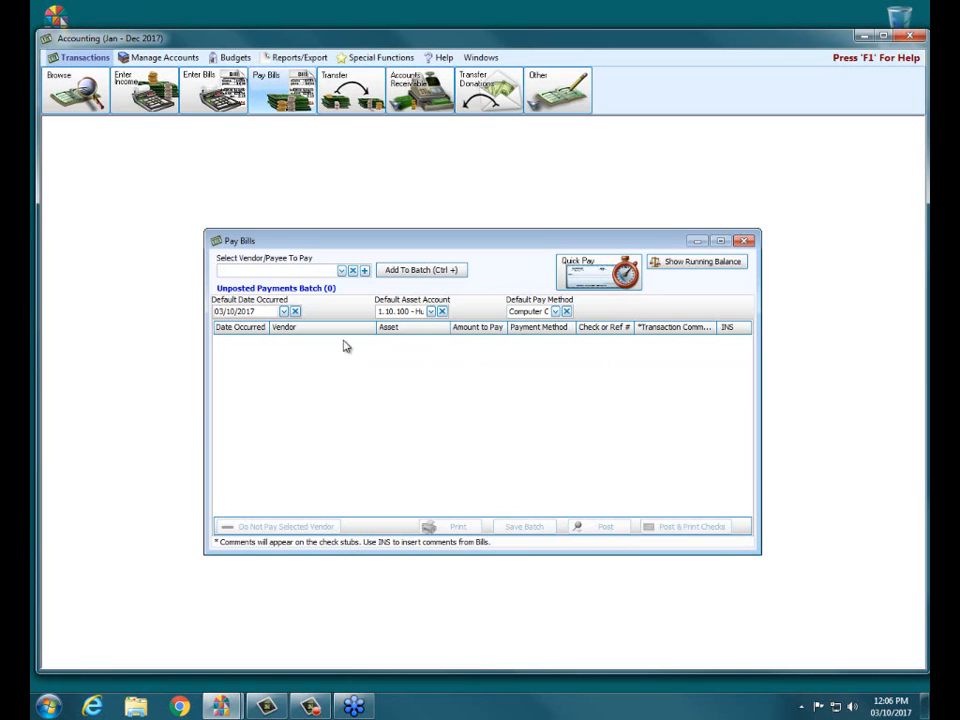
left_click(577, 276)
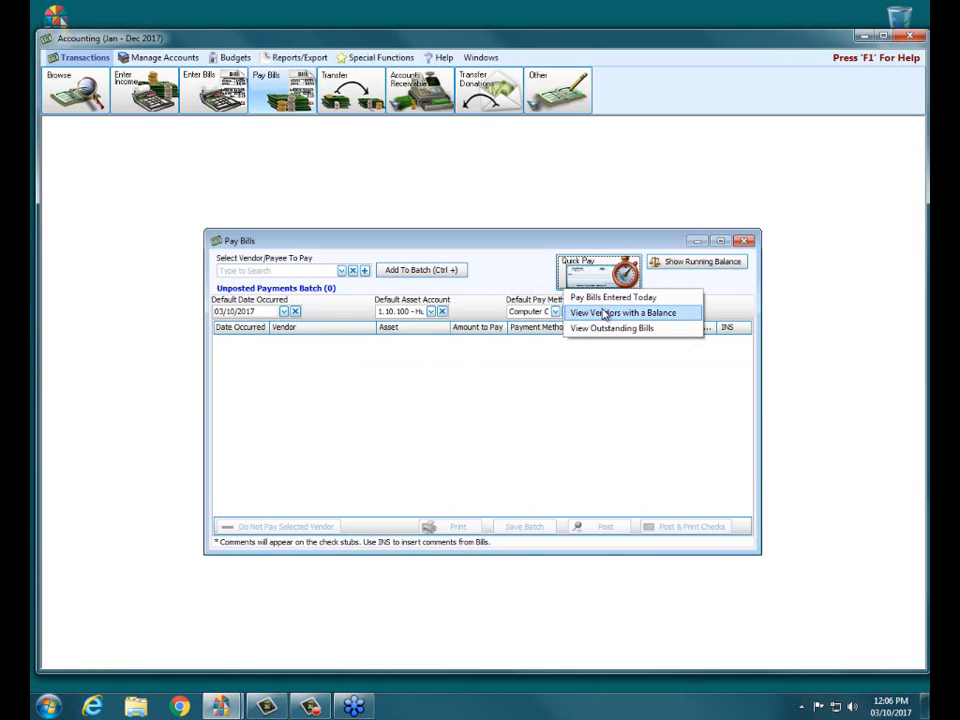
left_click(606, 313)
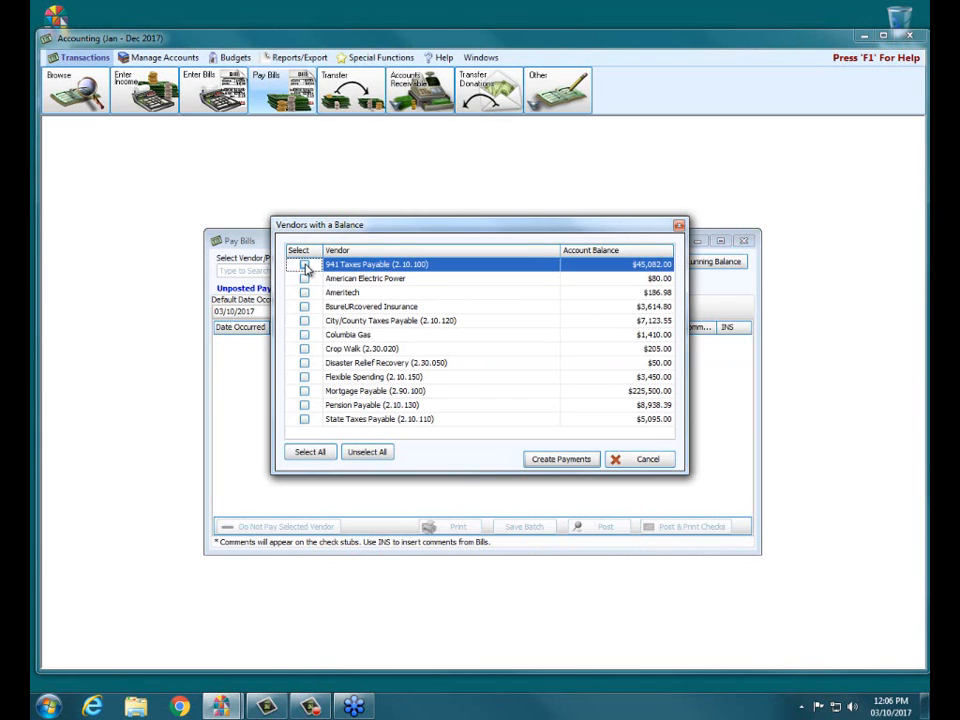
left_click(304, 264)
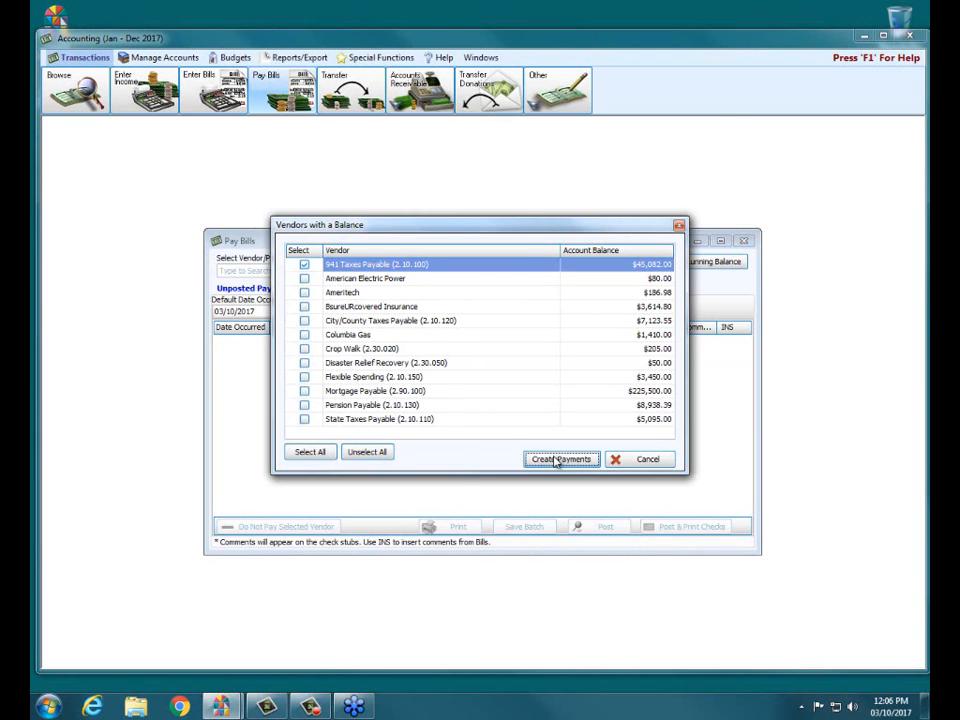
left_click(558, 458)
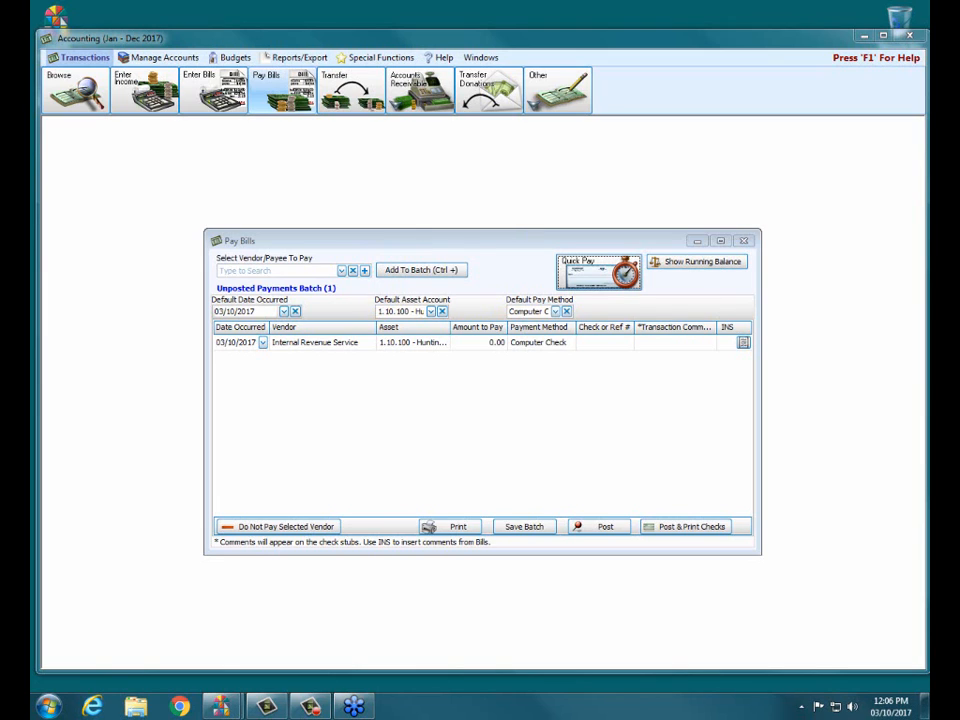
left_click(551, 345)
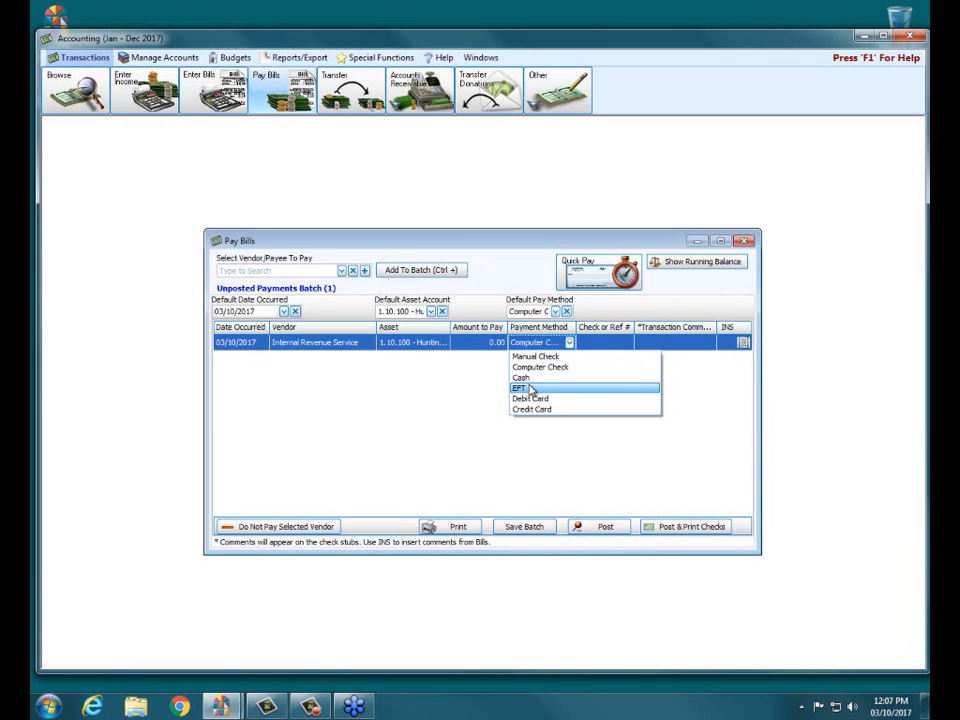
left_click(530, 389)
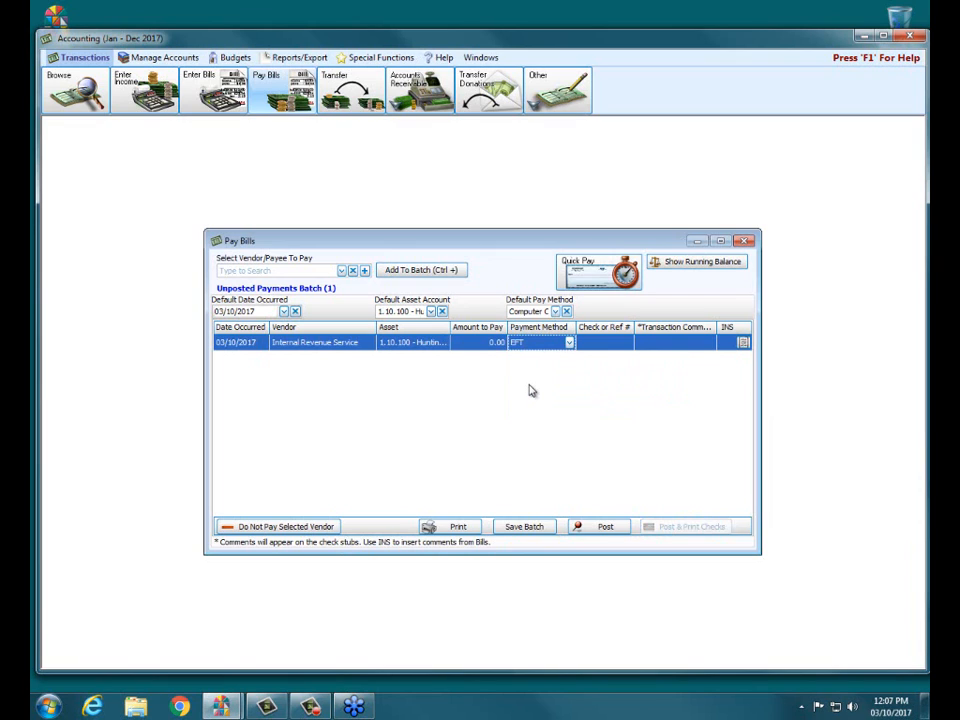
Close the Pay Bills window and delete the entire unsaved payments batch
left_click(746, 242)
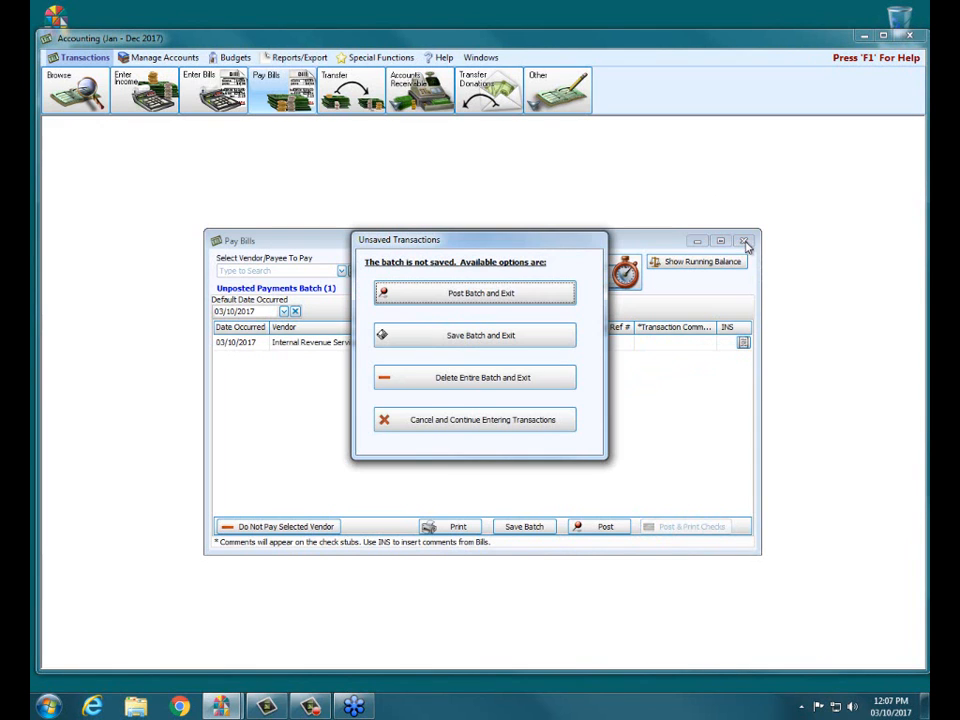
left_click(505, 378)
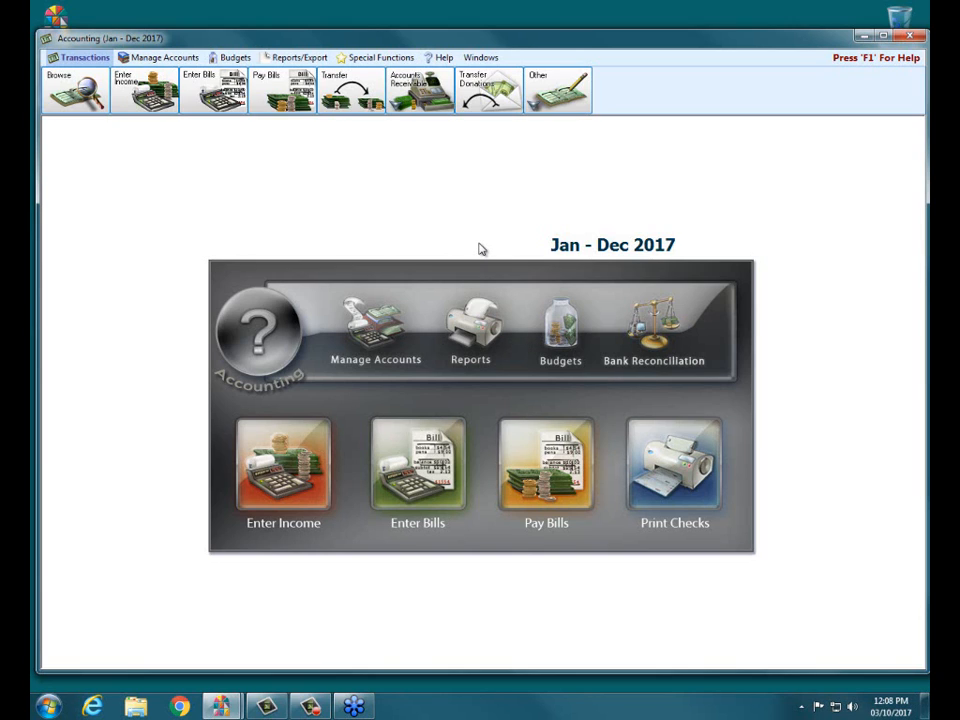
Open the transaction browser, enlarge its window to show more rows, and widen the Type column to show its full heading
left_click(71, 72)
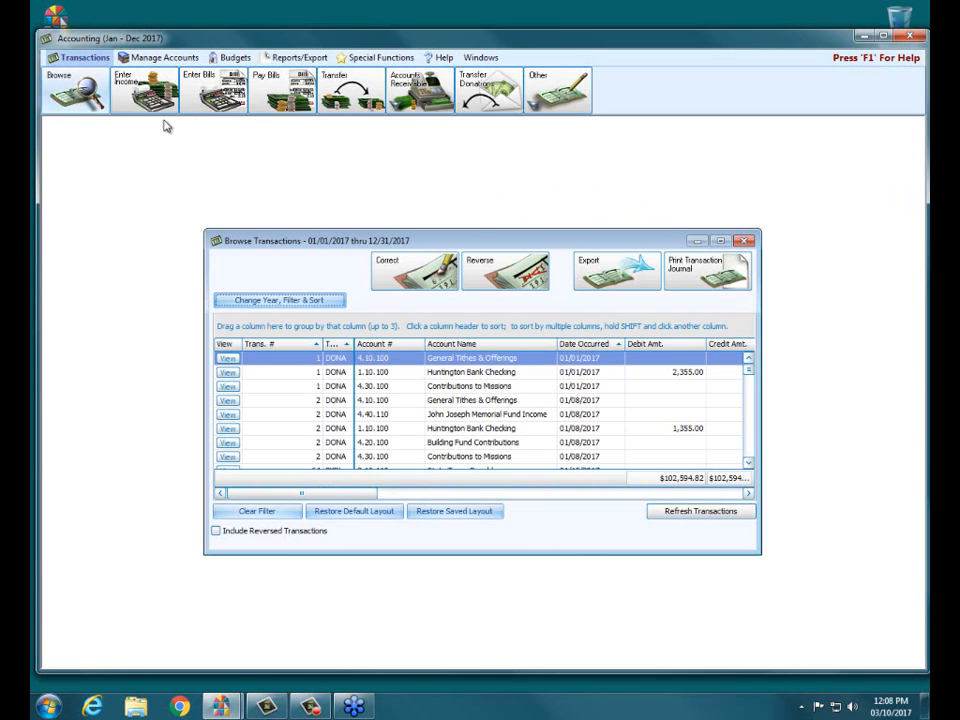
left_click_drag(612, 232, 598, 146)
left_click_drag(560, 570, 561, 639)
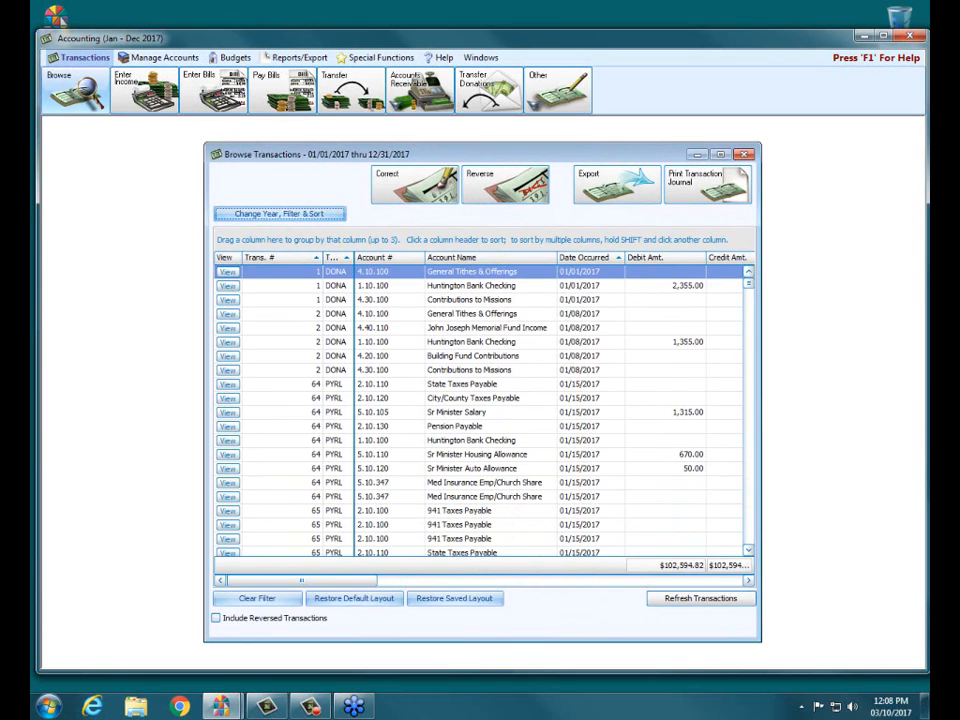
left_click(279, 214)
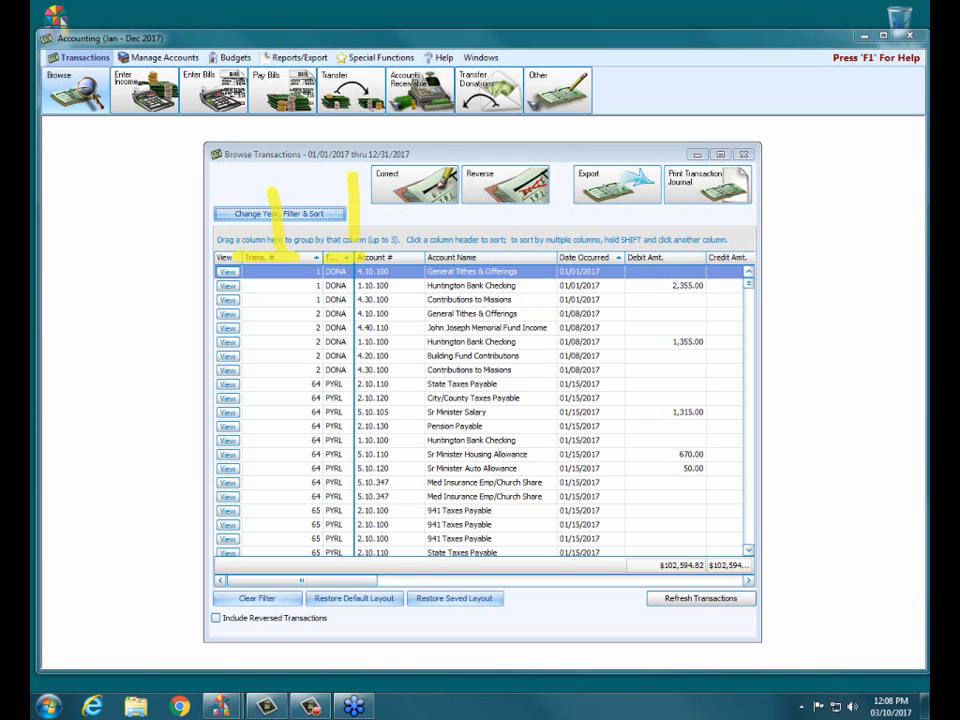
left_click(355, 257)
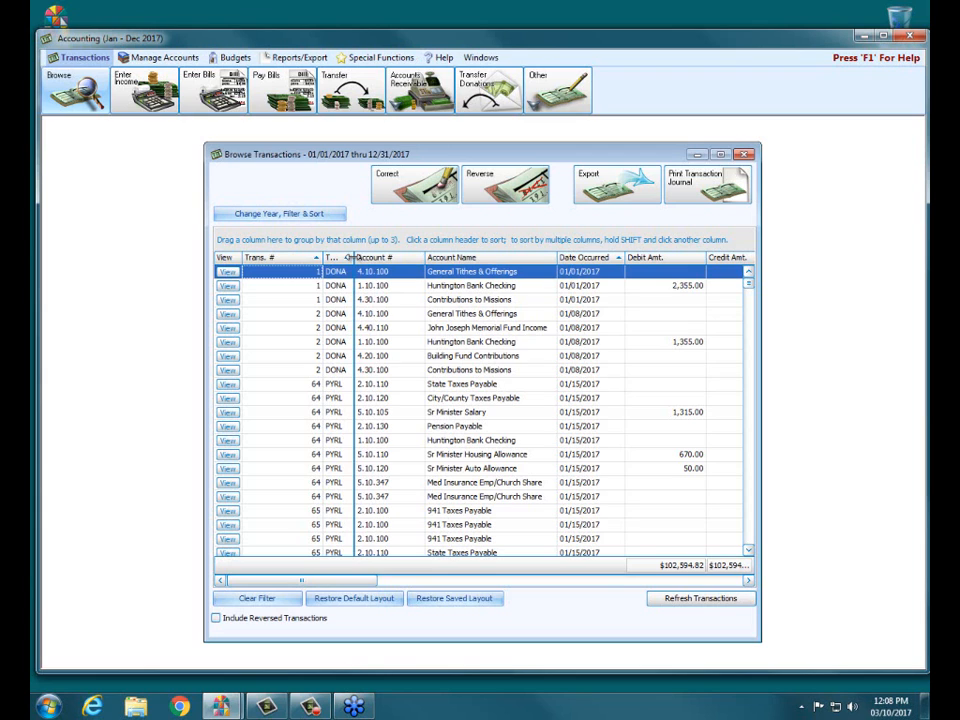
left_click_drag(355, 257, 384, 259)
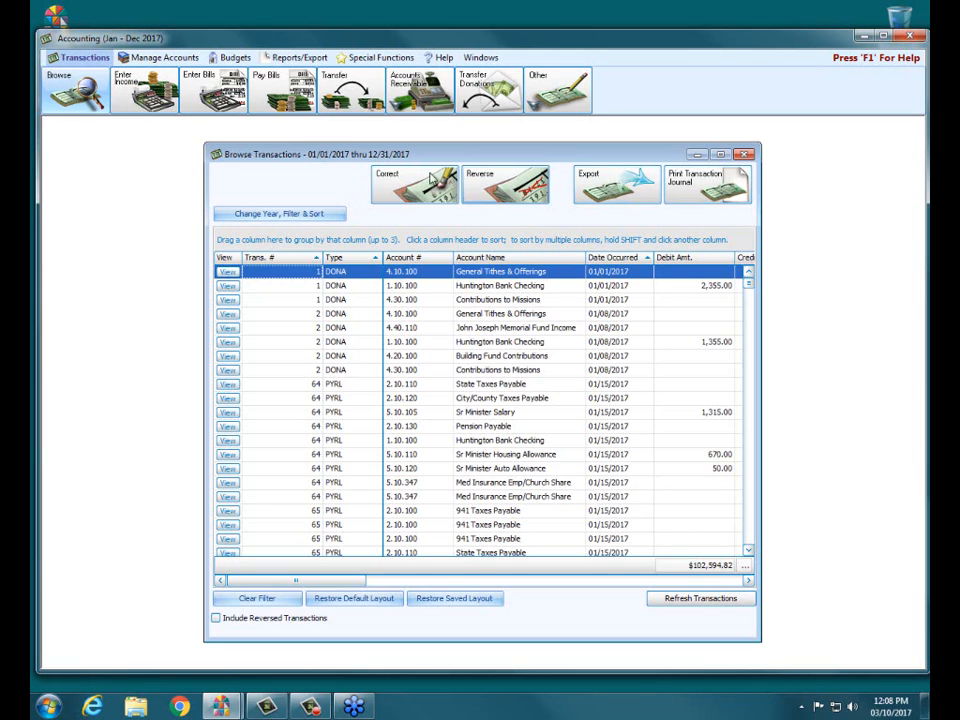
Review the transaction types in the browser's filter options, cancel the options, and close the transaction browser
left_click(285, 216)
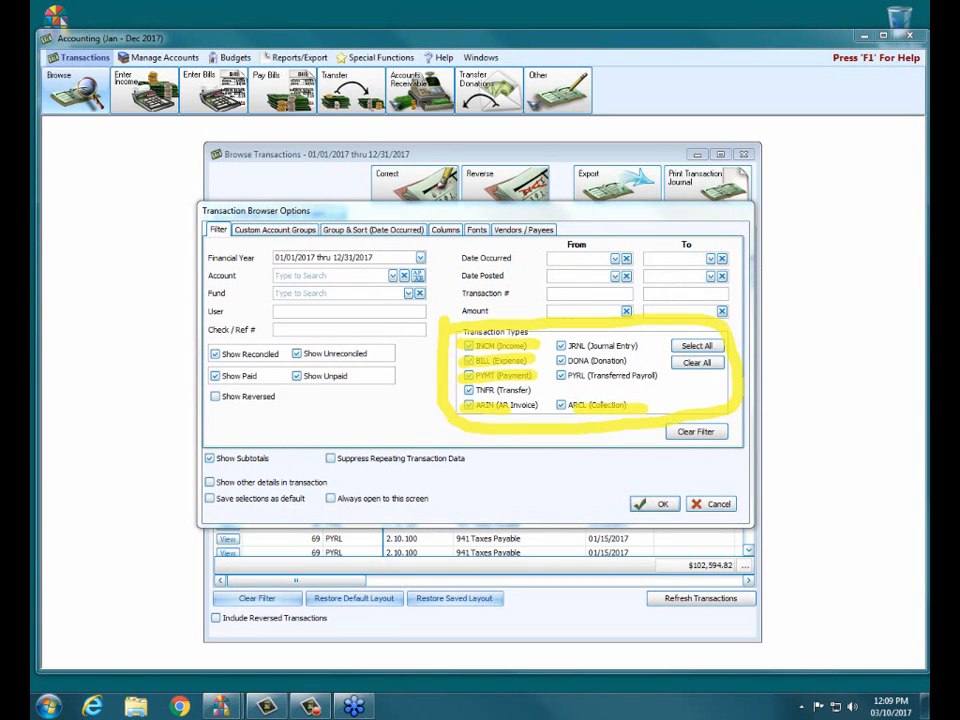
left_click(717, 503)
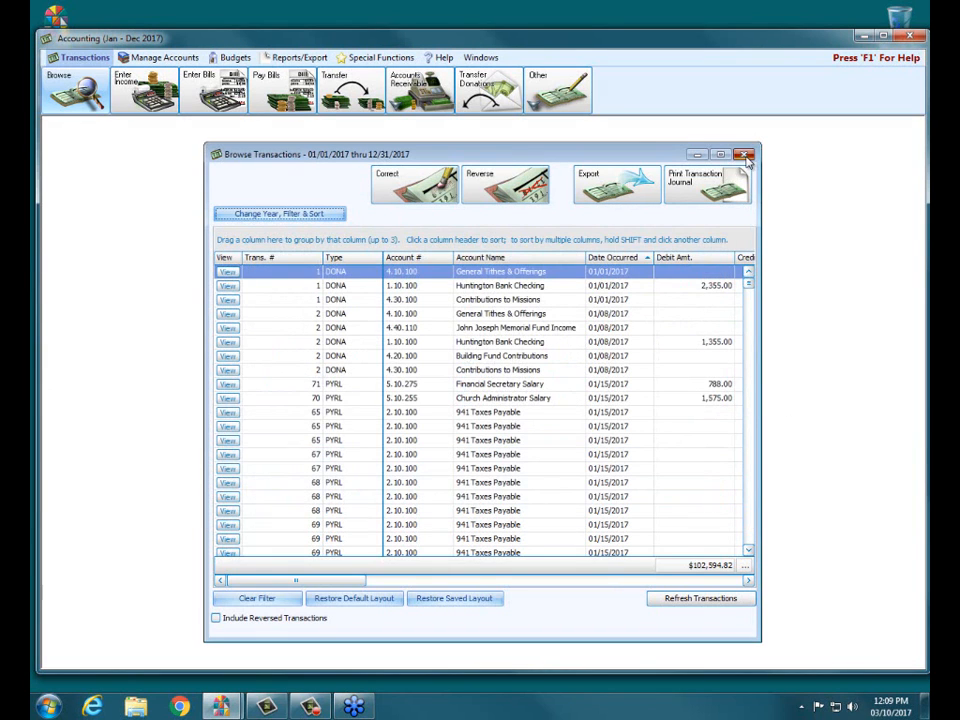
left_click(744, 154)
Examine the General Ledger report options for the 2017 accounting year, then close them
left_click(299, 57)
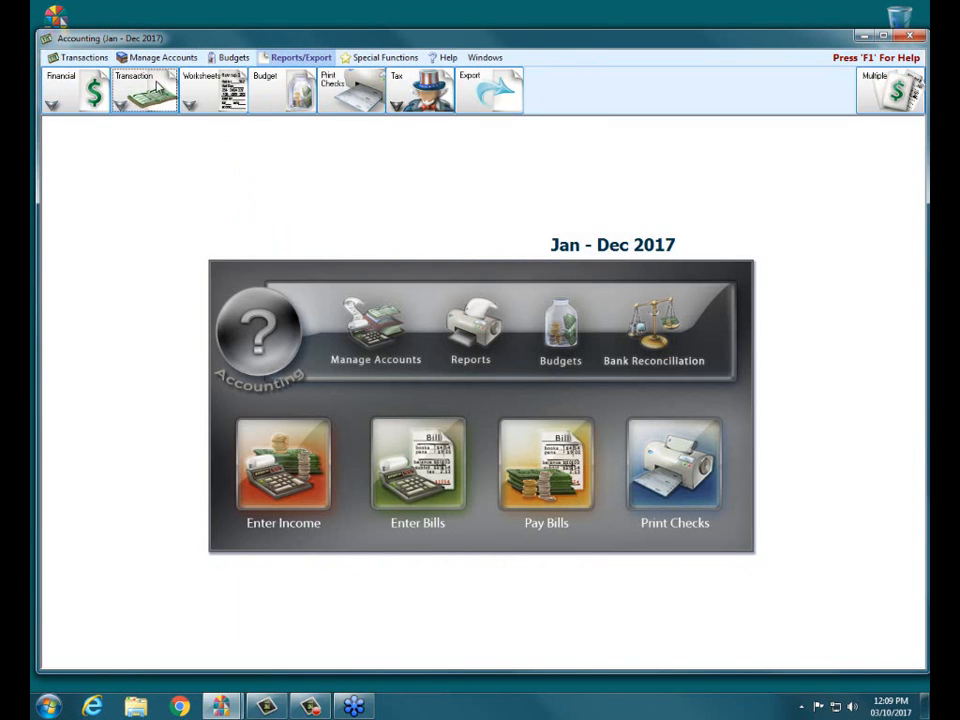
left_click(155, 98)
left_click(161, 153)
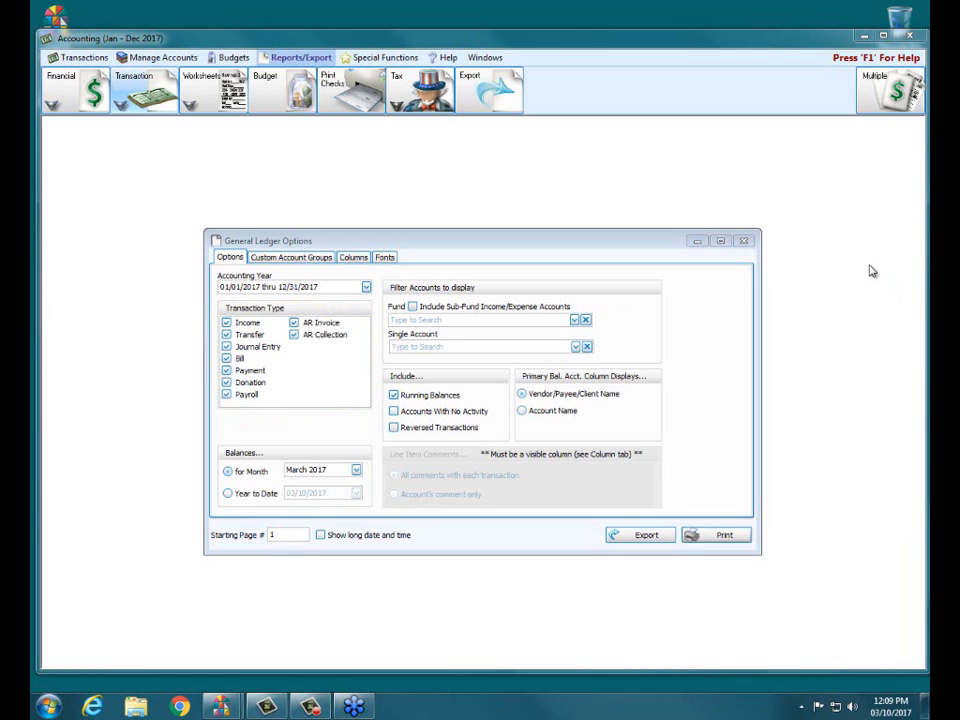
left_click(744, 242)
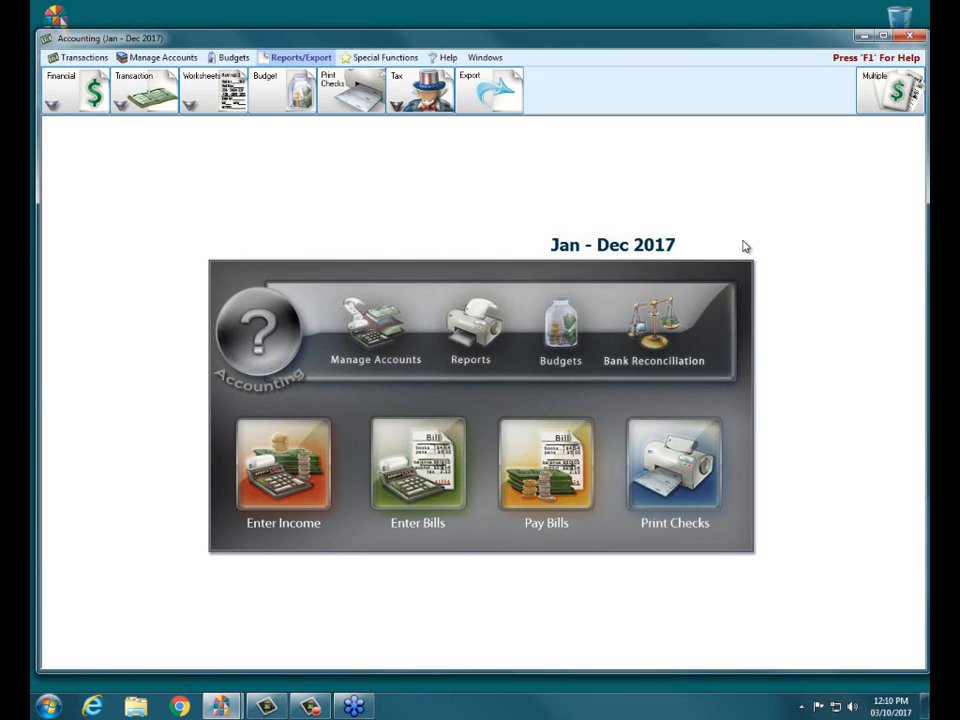
Reopen the transaction browser and sort the transactions by transaction number in ascending order
left_click(66, 57)
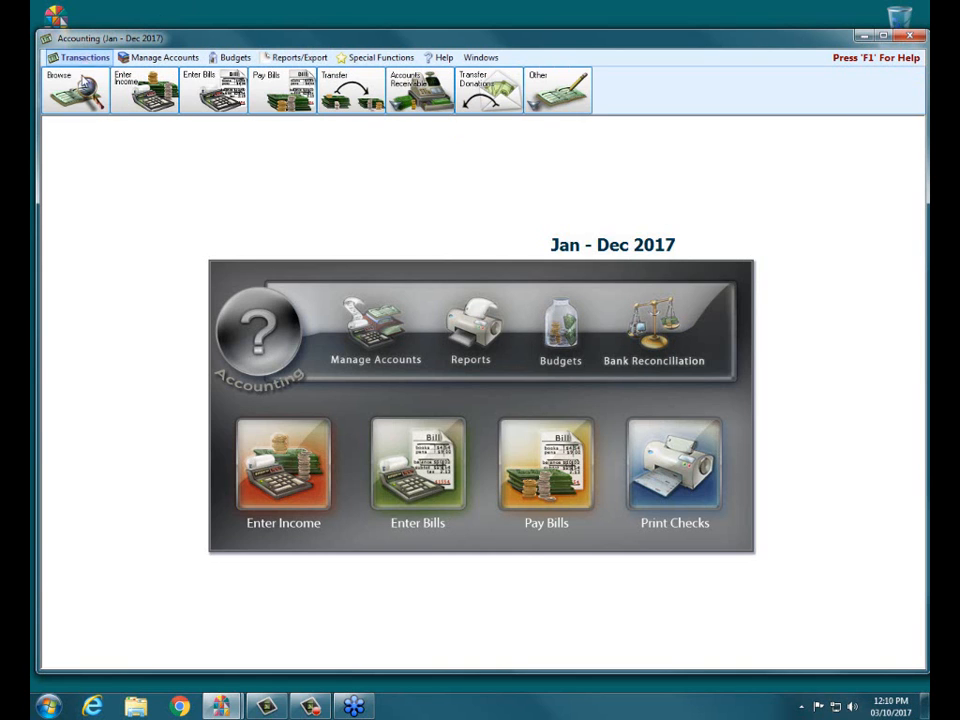
left_click(82, 88)
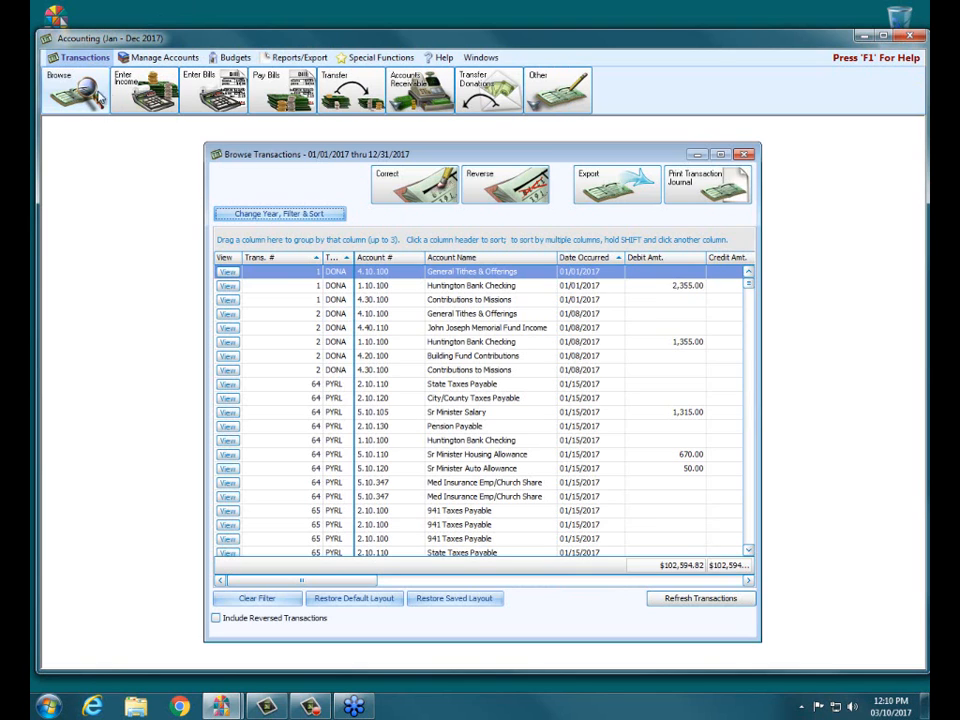
left_click(288, 271)
left_click(288, 258)
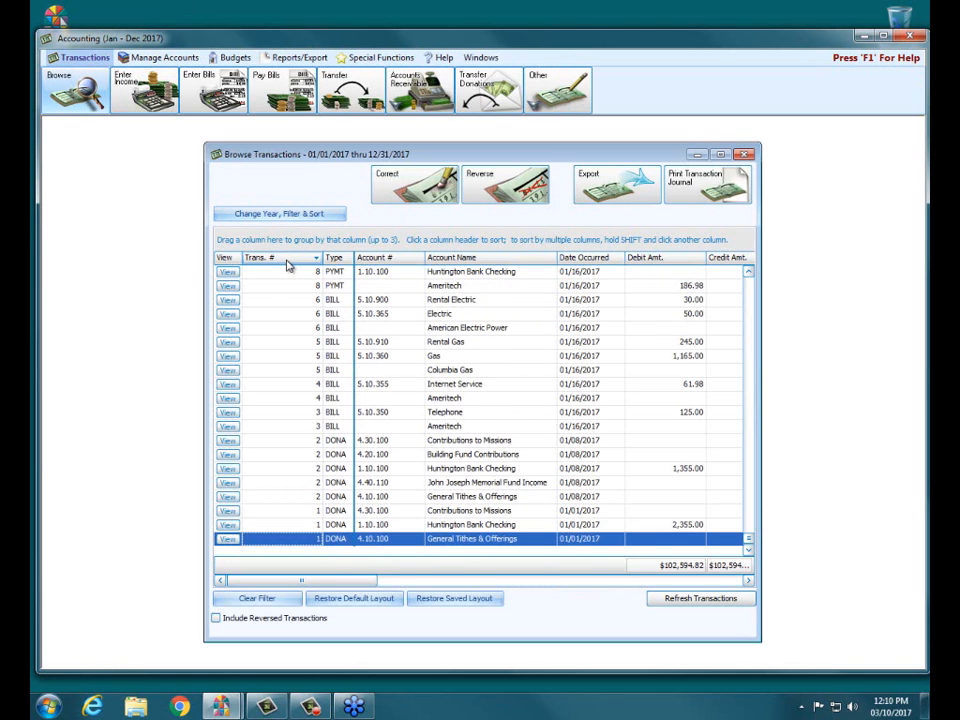
left_click(307, 259)
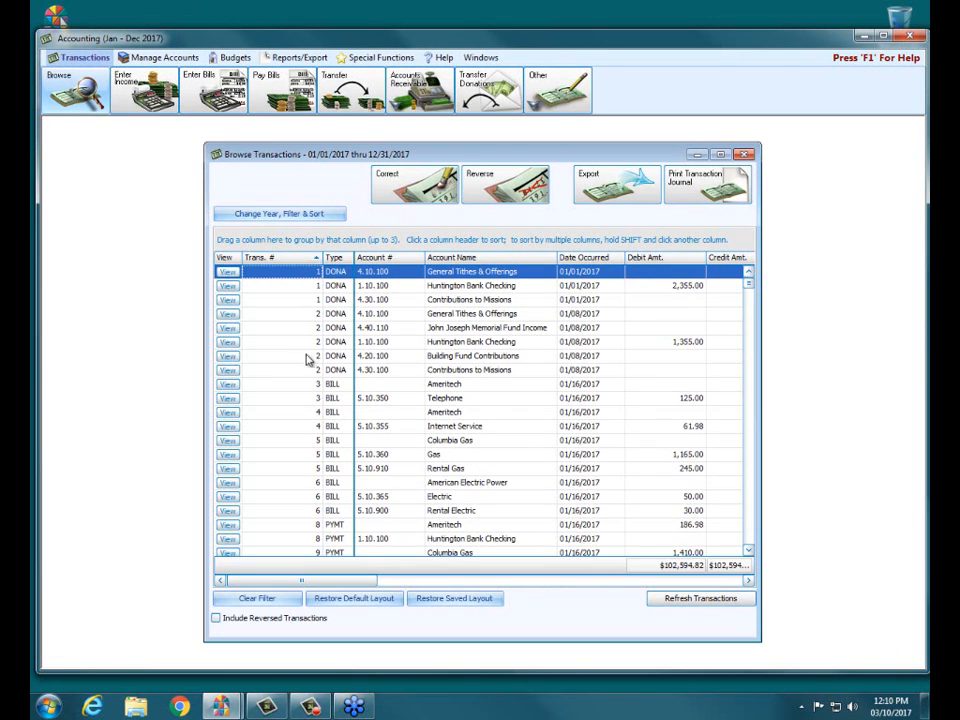
Include reversed transactions in the transaction browser's filter and apply it
left_click(259, 216)
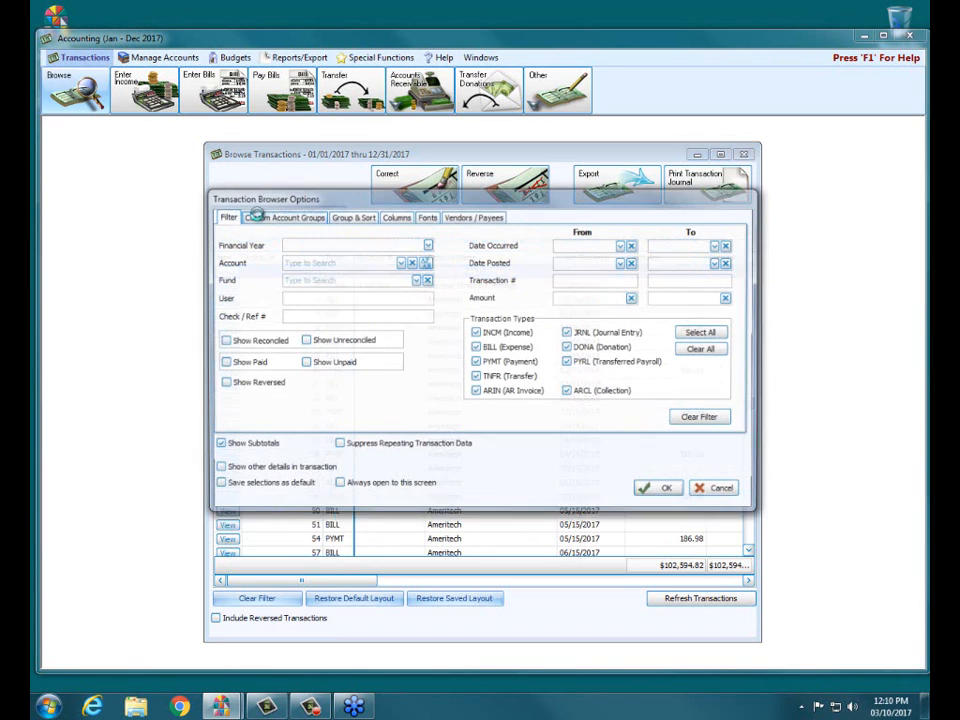
left_click(223, 384)
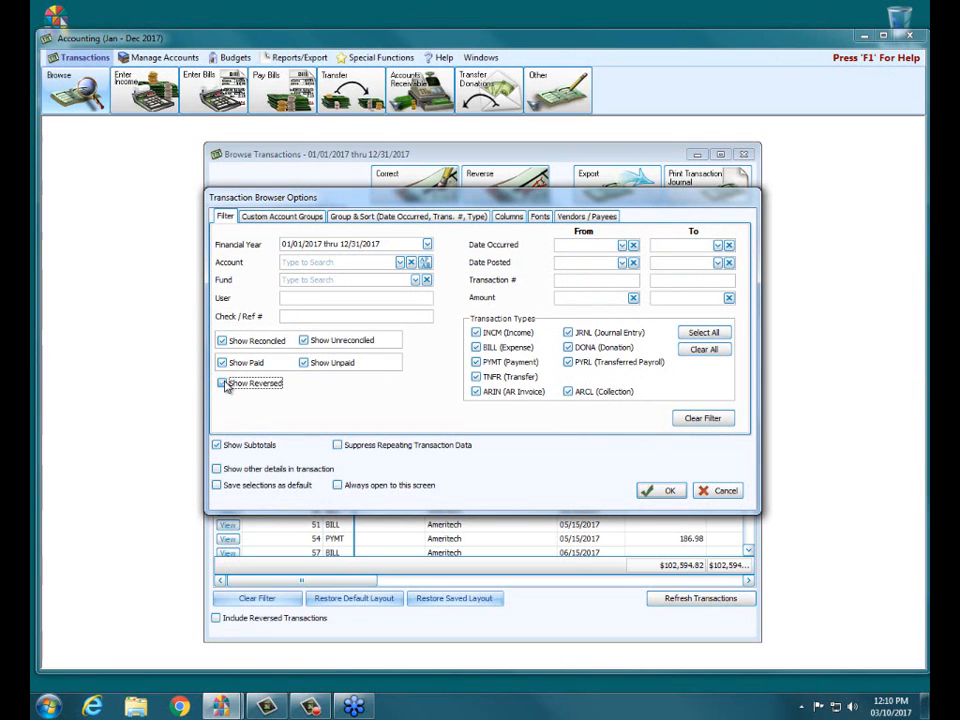
left_click(670, 492)
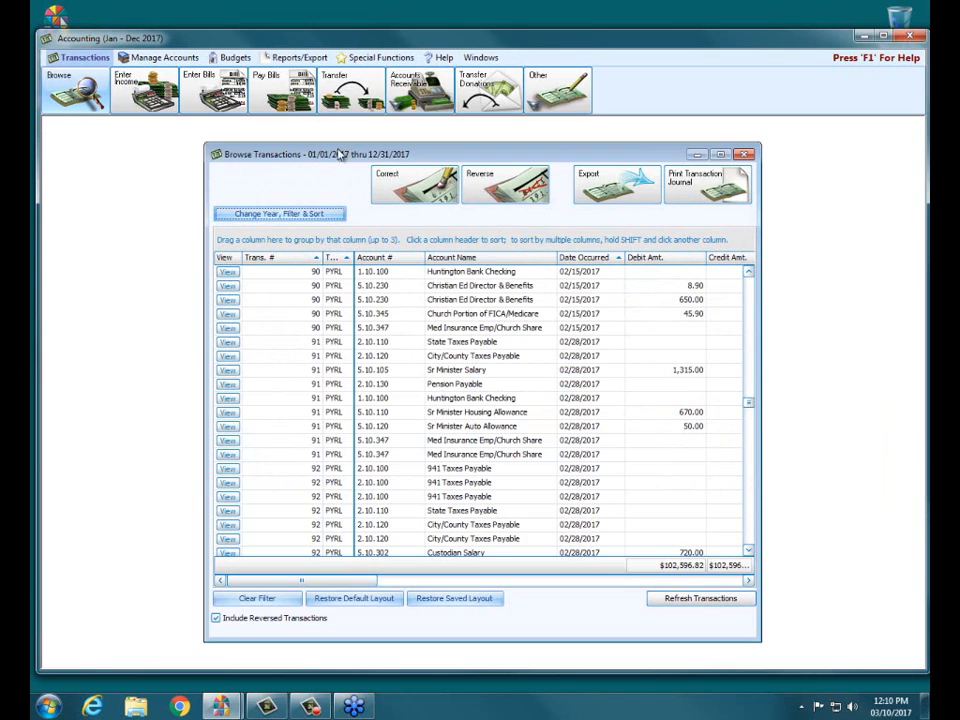
Filter the transaction list to only PYRL (Transferred Payroll) entries and widen the Type column
left_click(280, 214)
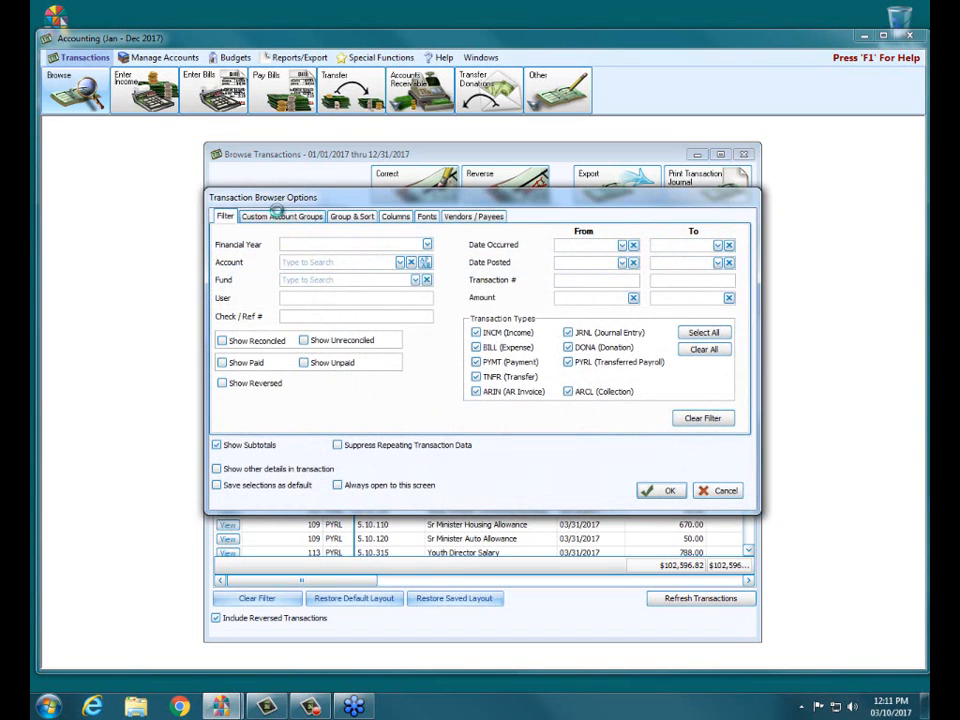
left_click(703, 349)
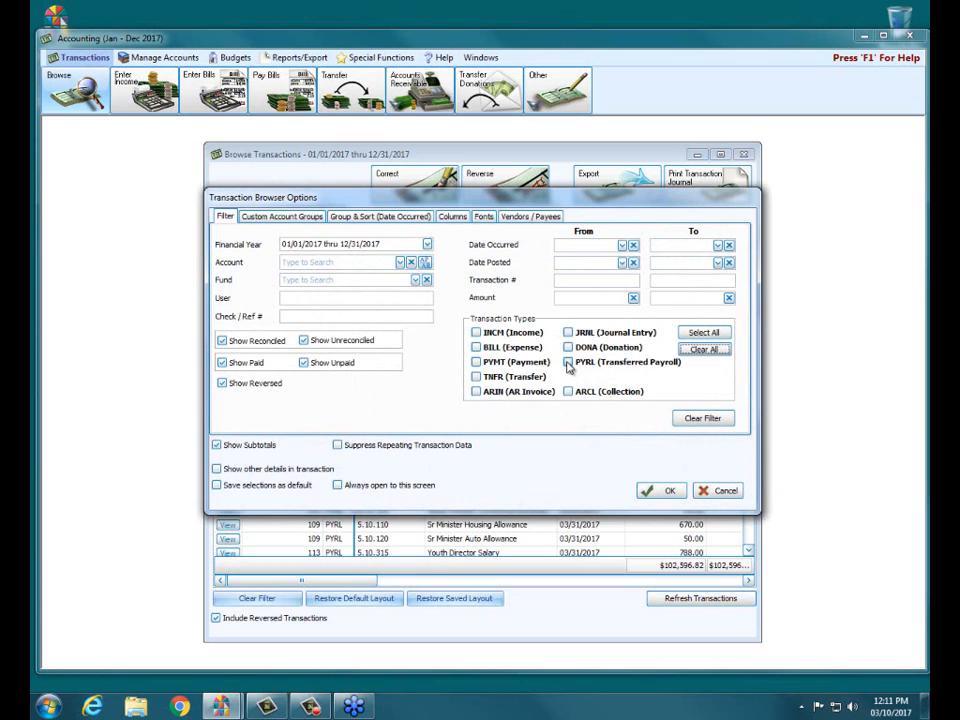
left_click(568, 363)
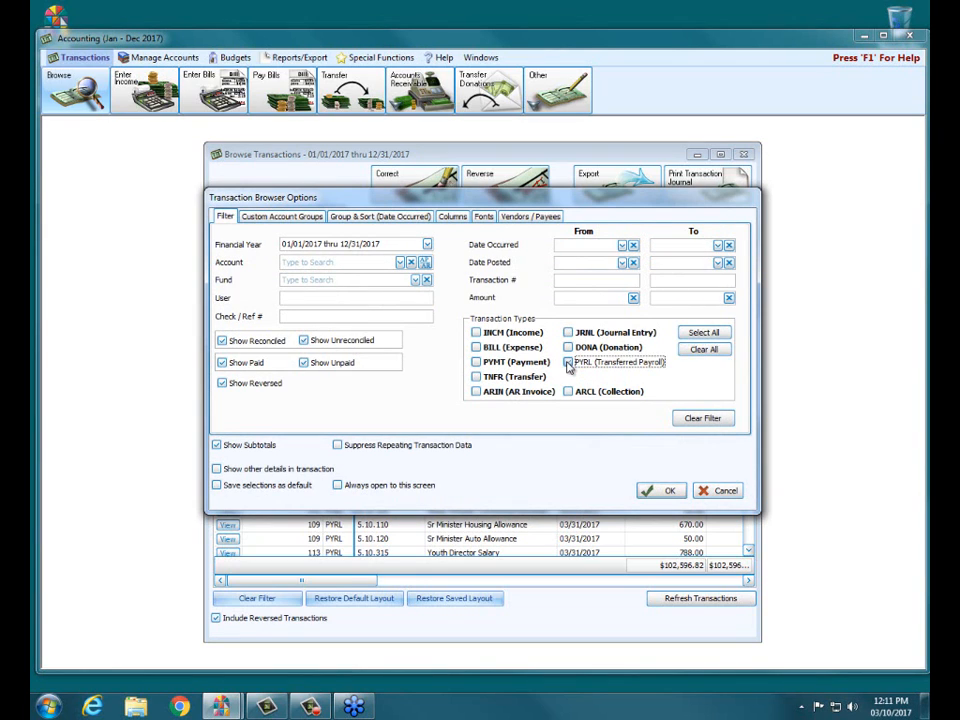
left_click(665, 491)
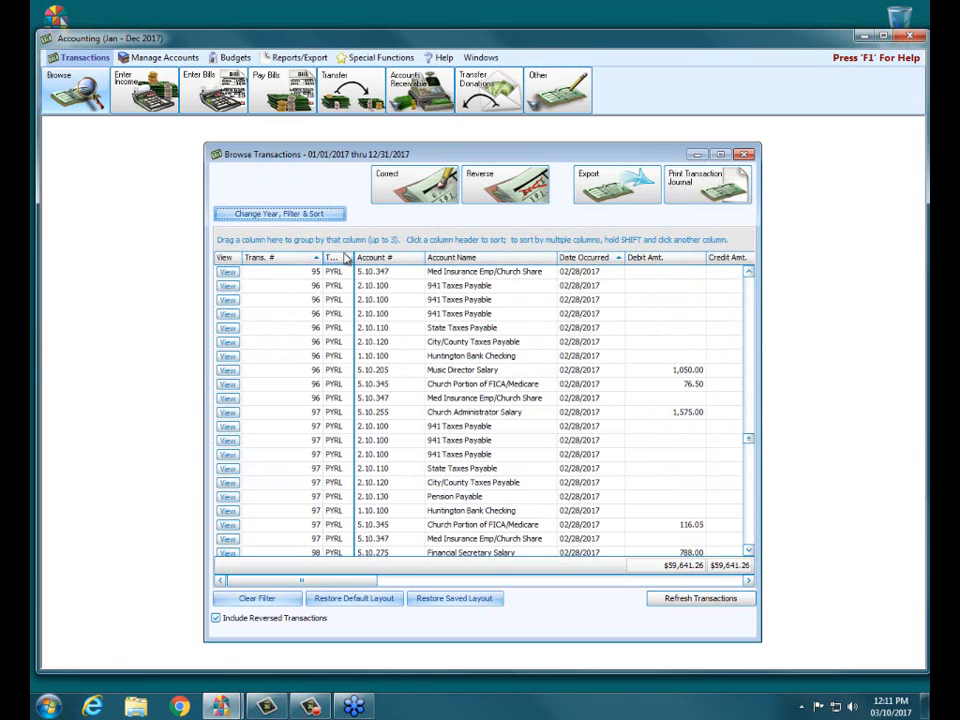
left_click_drag(354, 258, 386, 262)
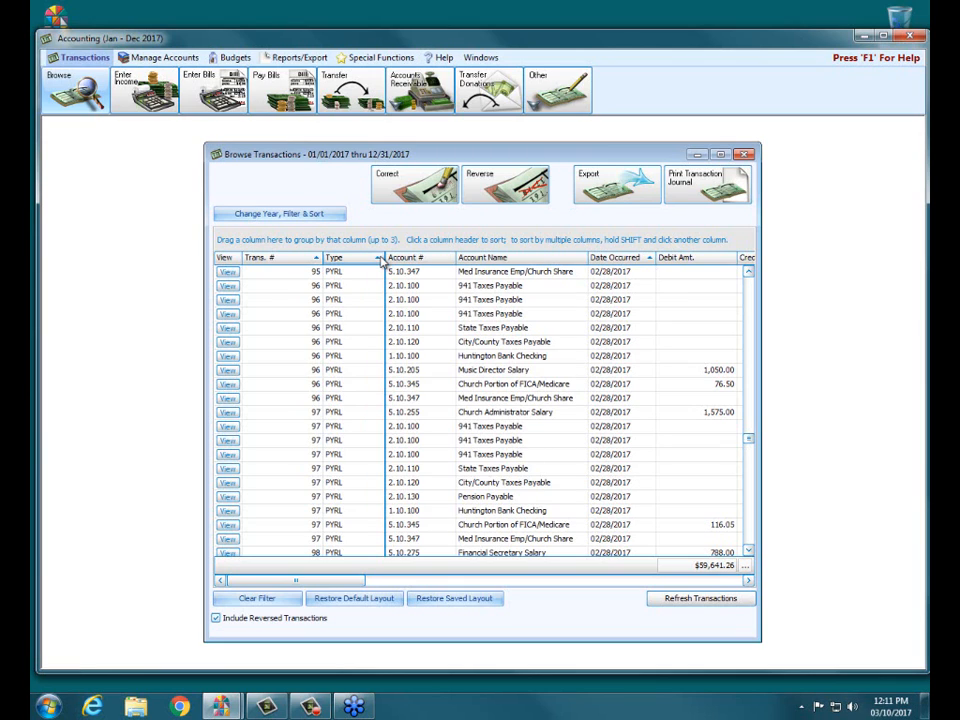
Include all transaction types in the filter again, apply it, and close the transaction browser
left_click(276, 216)
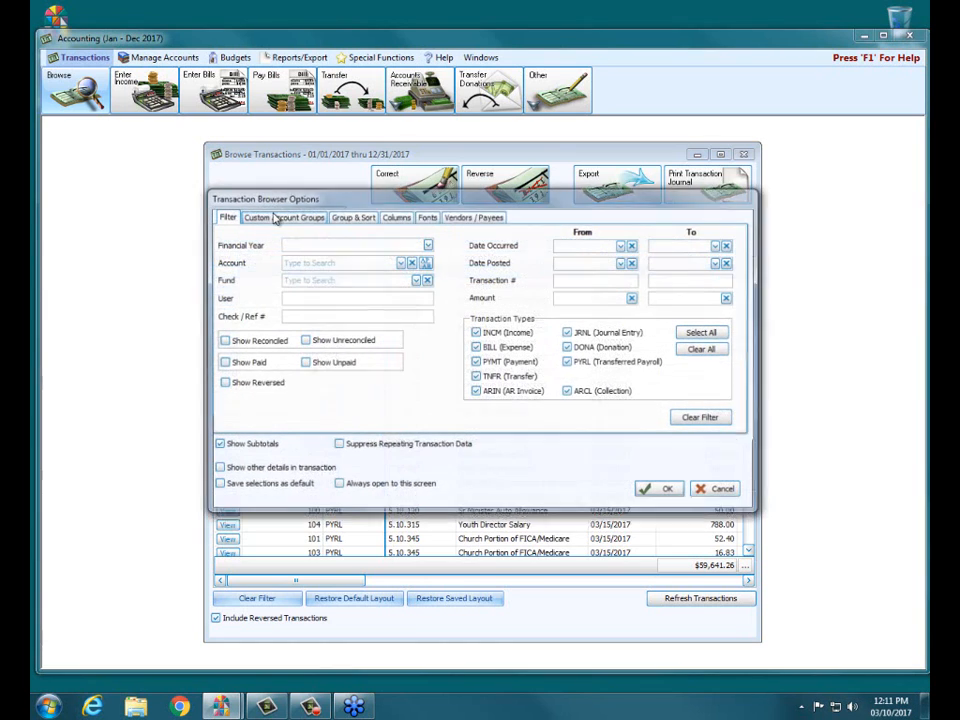
left_click(702, 333)
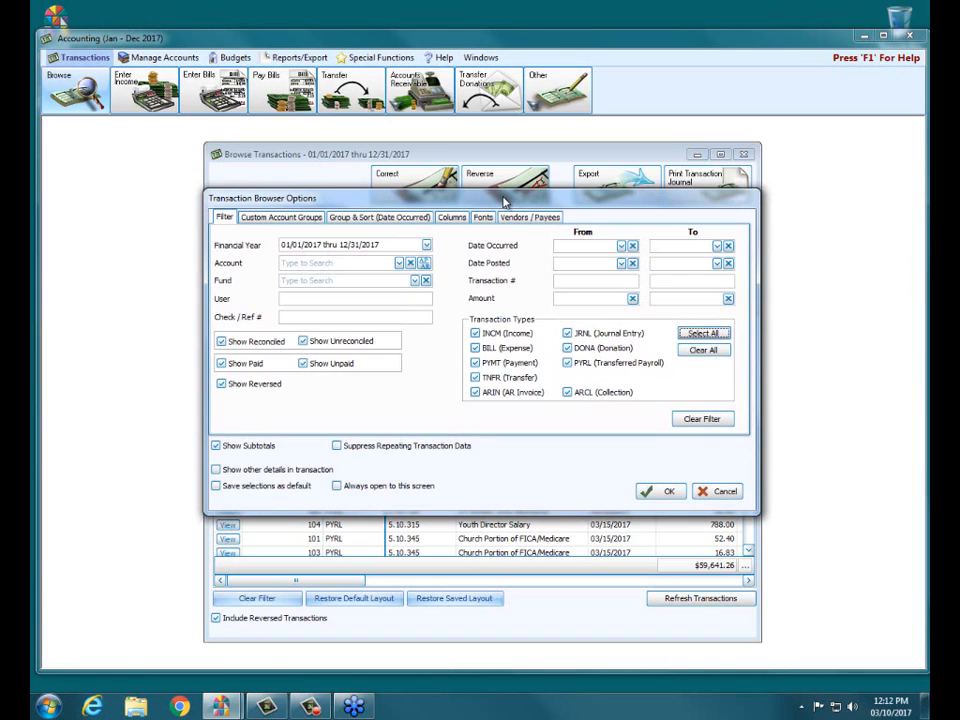
left_click(560, 263)
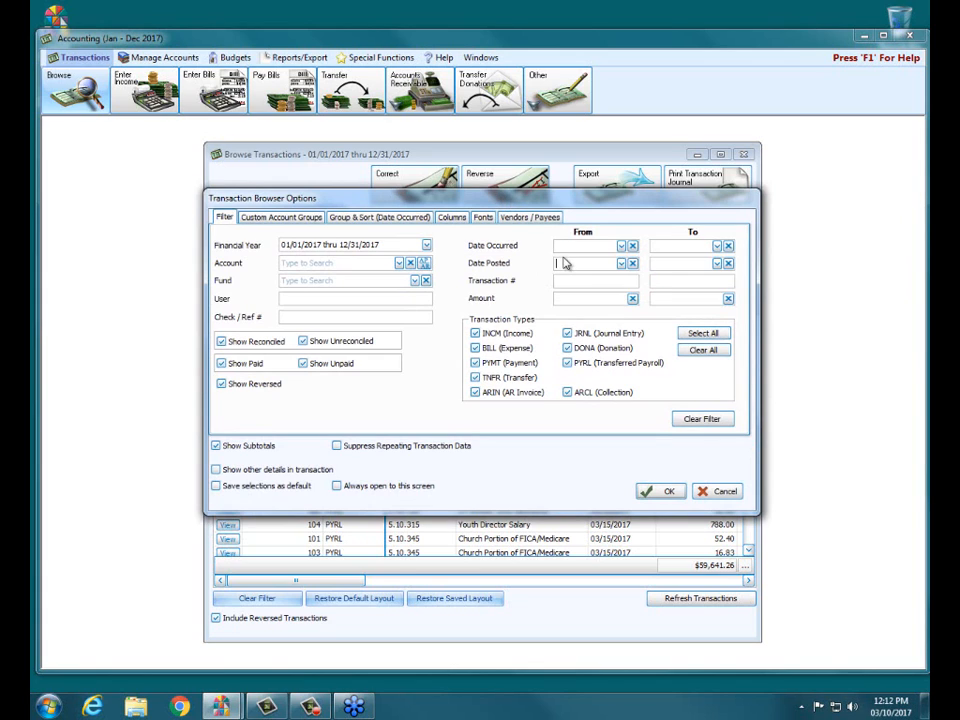
left_click(668, 492)
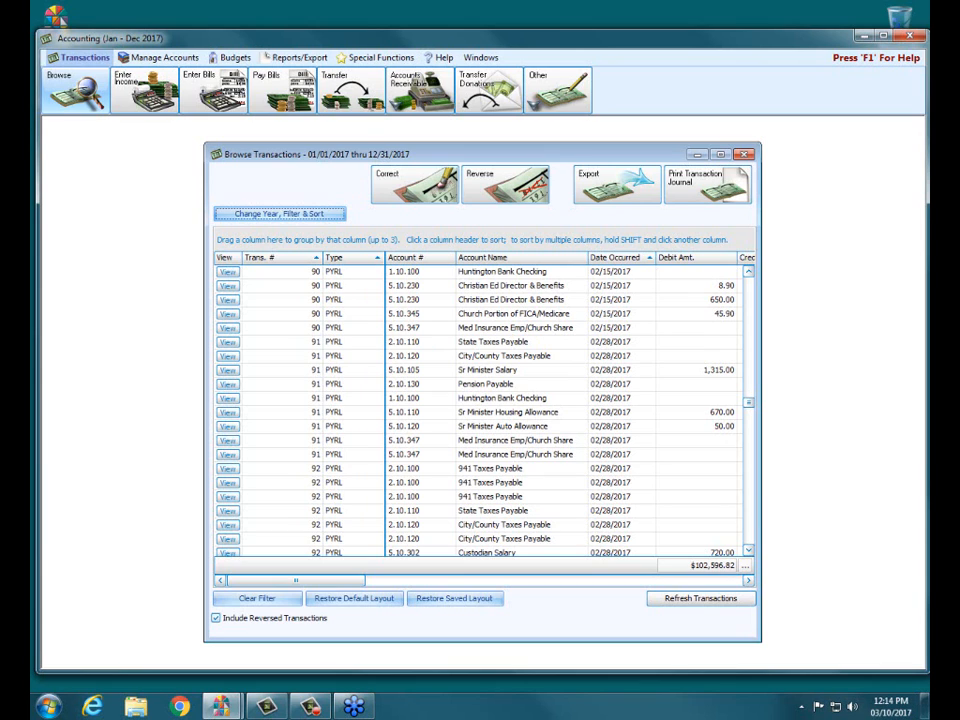
left_click(744, 154)
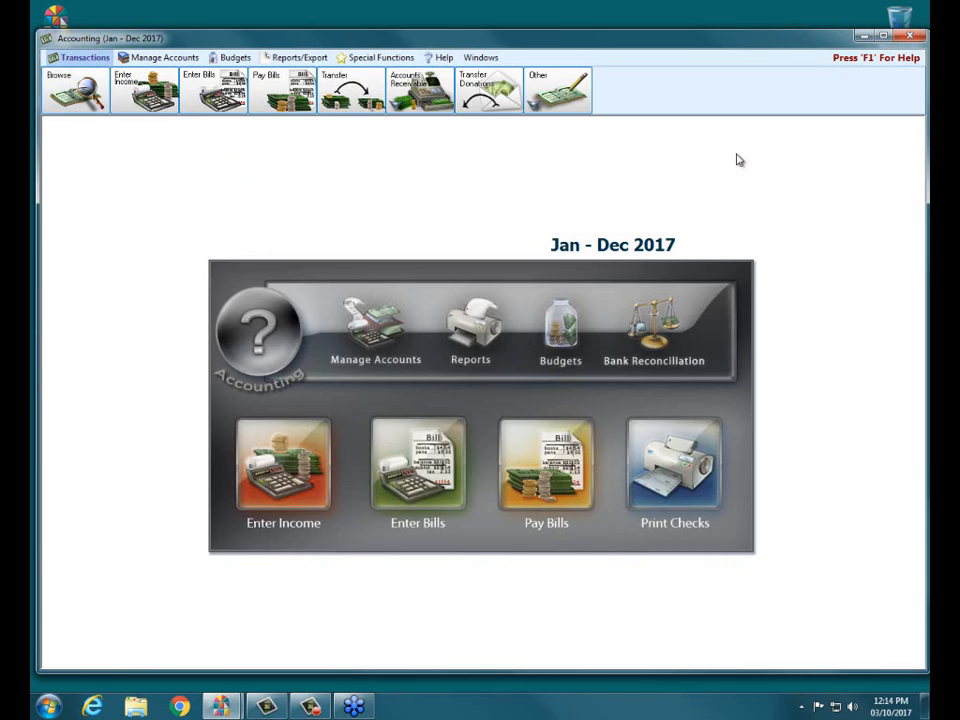
Close Enter Bills after a brief look, and preview the March 2017 Treasurer's Report including accounts with zero balance
left_click(455, 495)
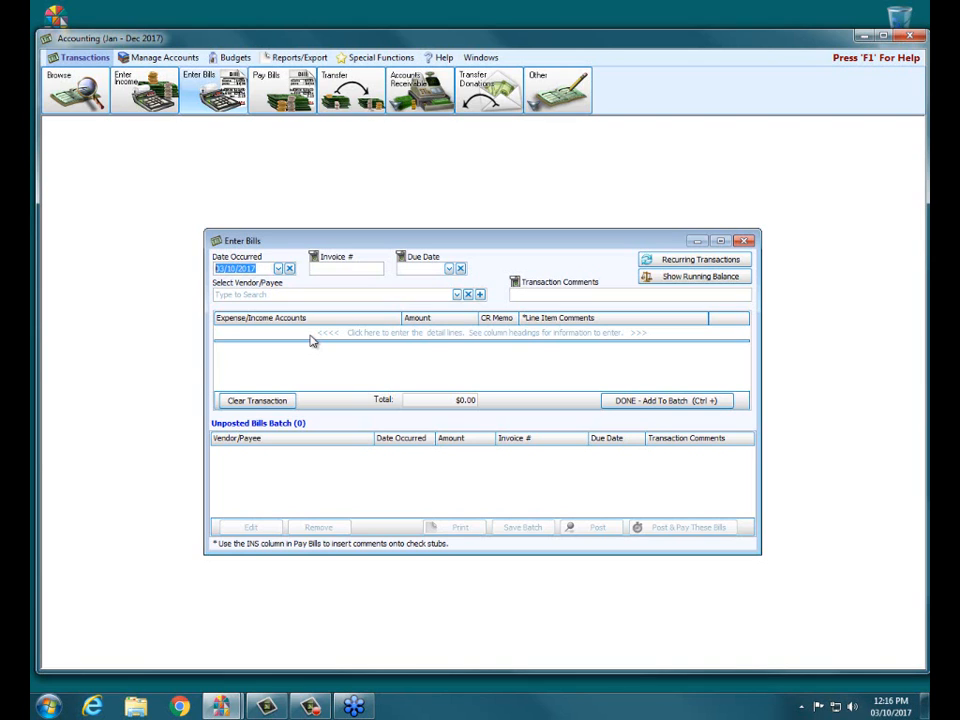
left_click(744, 241)
left_click(296, 58)
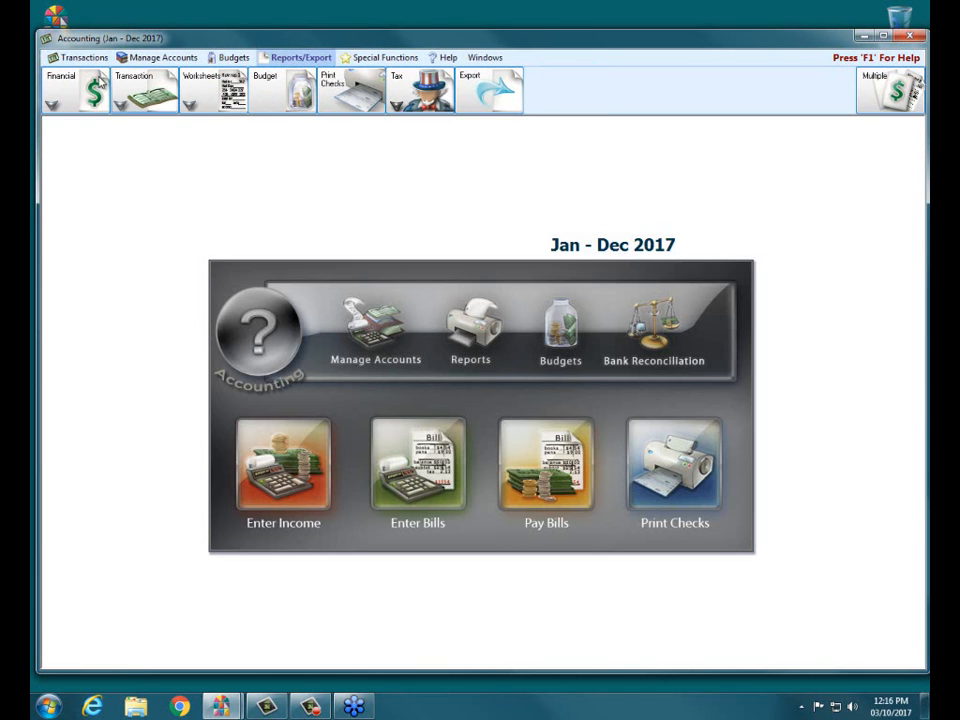
left_click(52, 101)
left_click(99, 154)
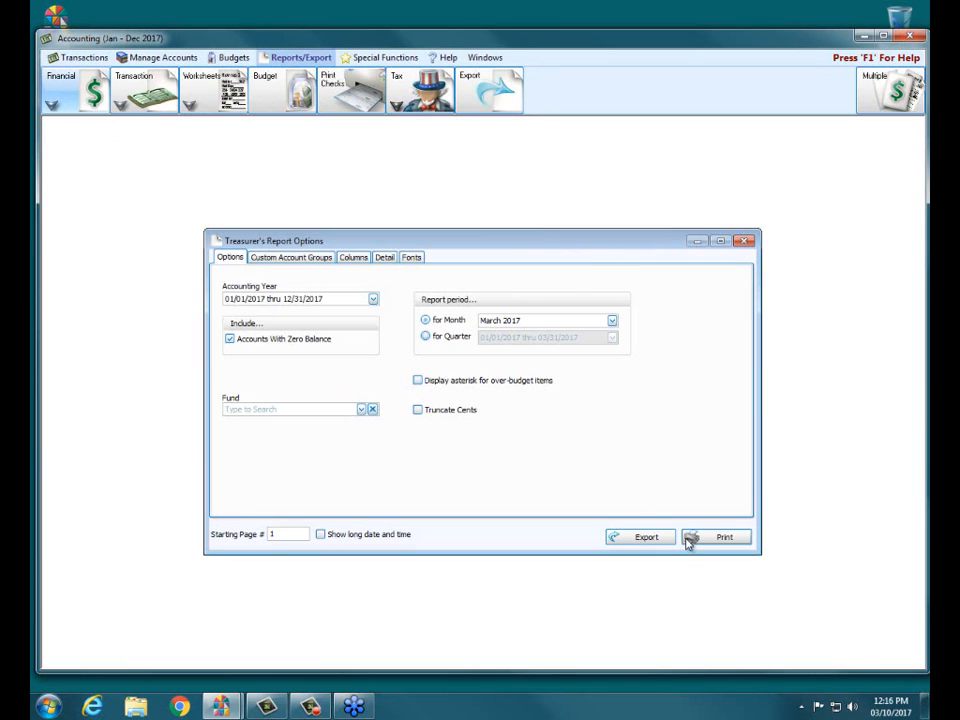
left_click(689, 538)
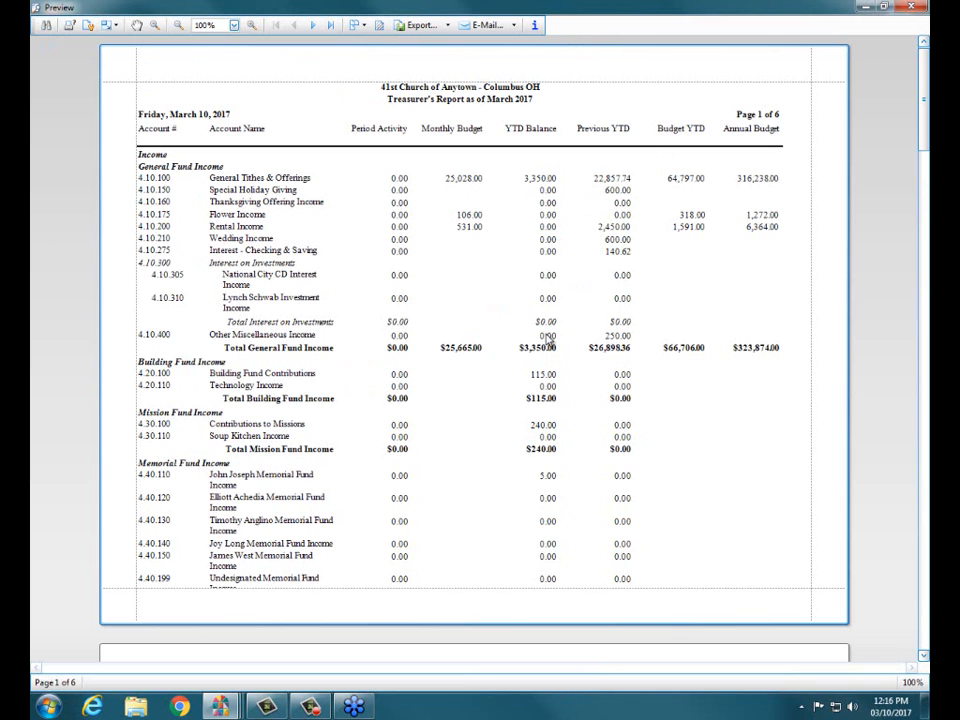
left_click(911, 7)
Exclude accounts with zero balance from the Treasurer's Report and preview it again
left_click(241, 338)
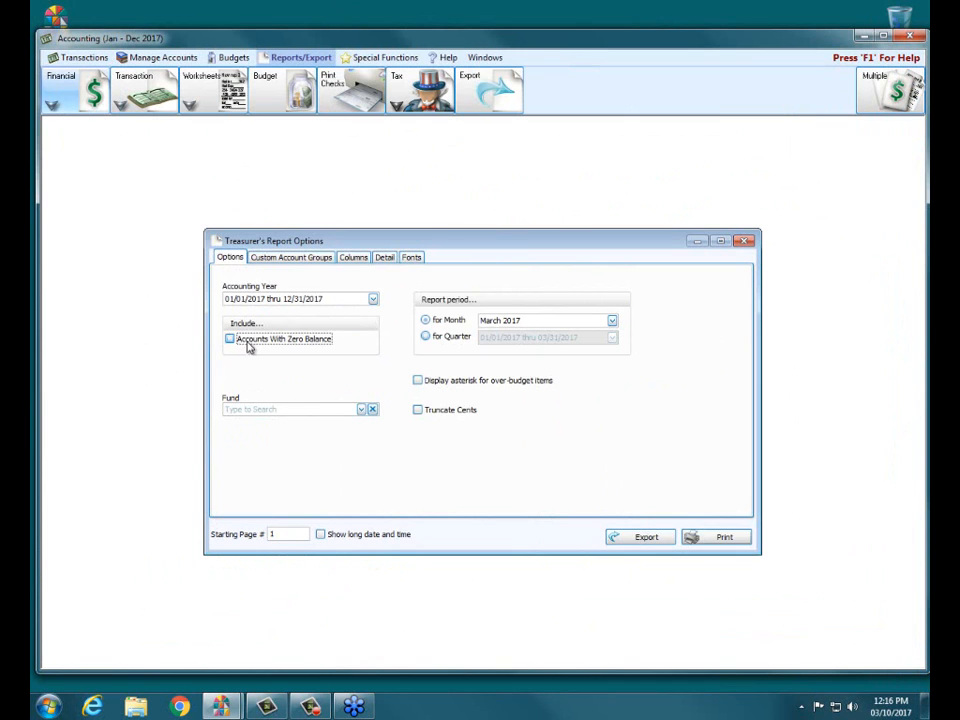
left_click(721, 538)
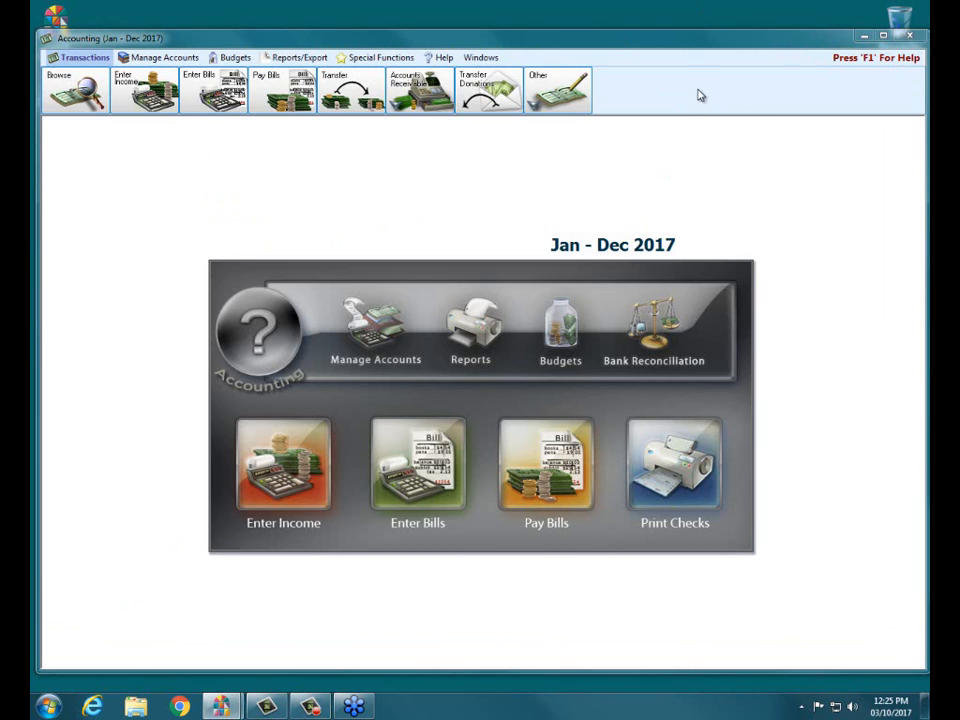
Close the Accounting module and return to the main Church Windows launcher
left_click(909, 35)
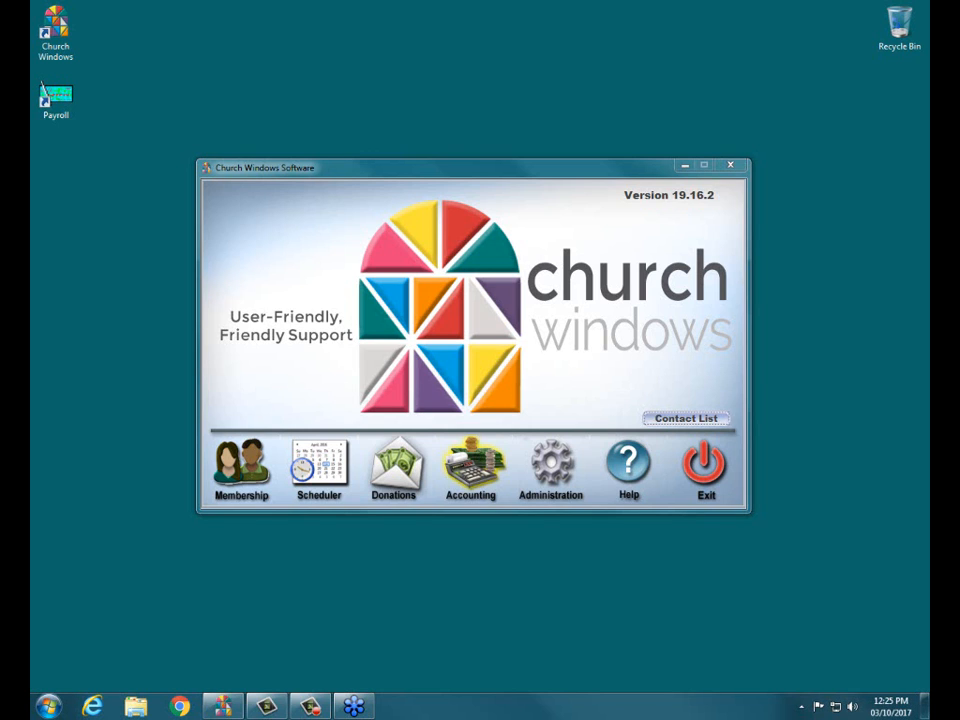
left_click(499, 383)
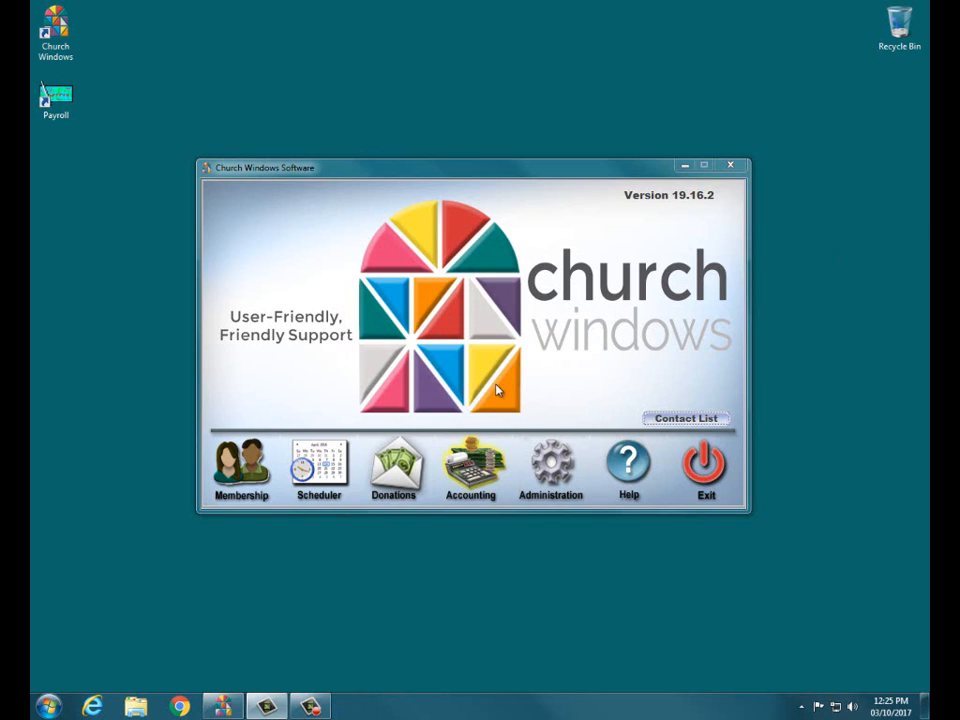